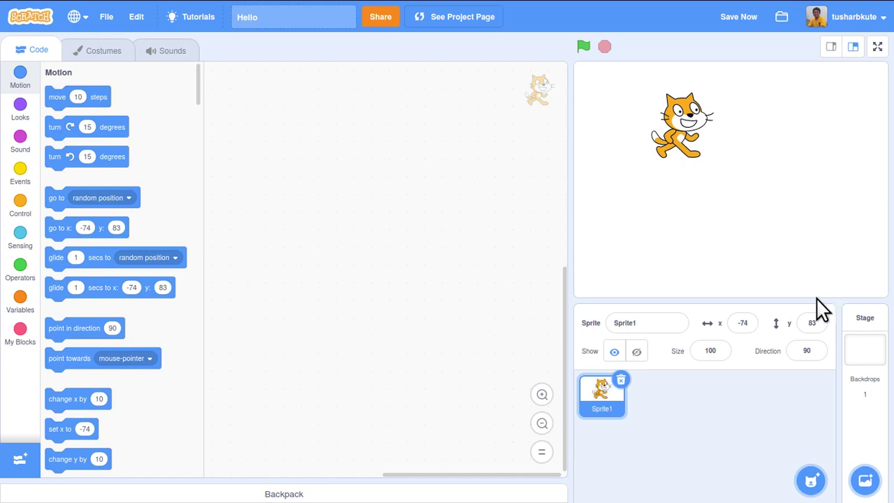
Step: Move the cat sprite to the stage's upper-left corner, then centre it by setting x to 0 and y to 0
{"action": "left_click_drag", "start_coordinate": [685, 117], "coordinate": [606, 88]}
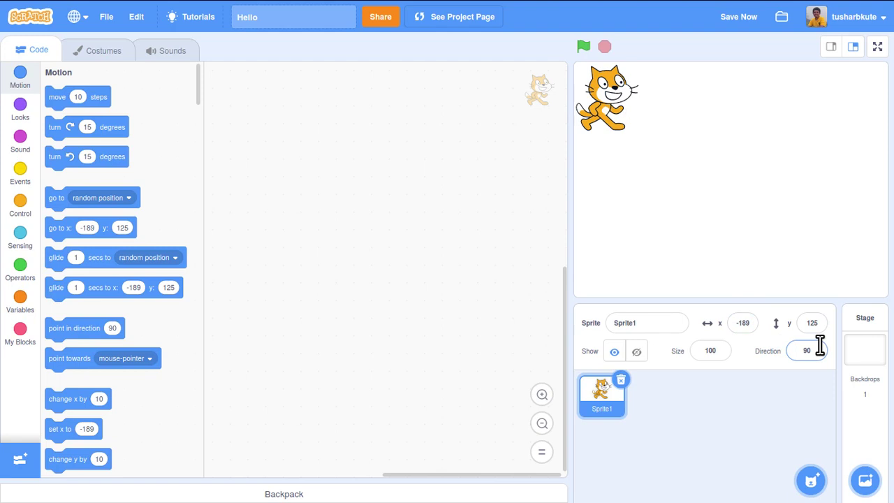
{"action": "left_click", "coordinate": [749, 324]}
{"action": "type", "text": "0"}
{"action": "key", "text": "Return"}
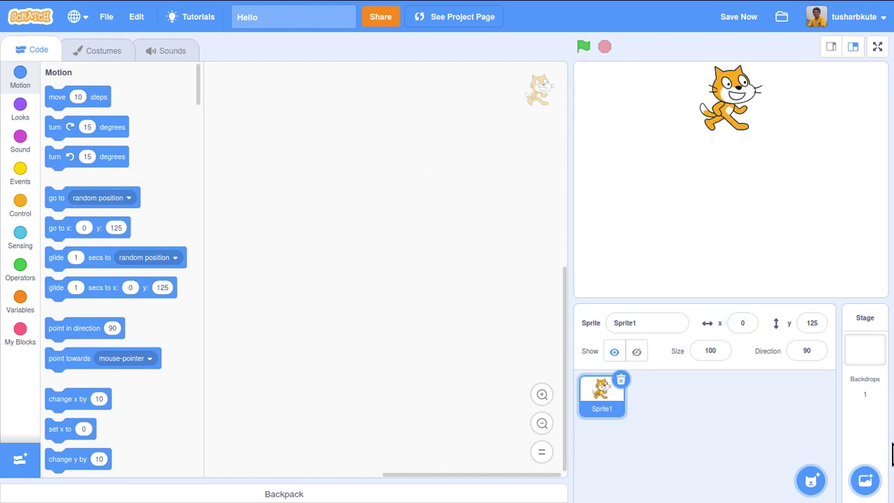
{"action": "left_click", "coordinate": [814, 324]}
{"action": "type", "text": "0"}
{"action": "key", "text": "Return"}
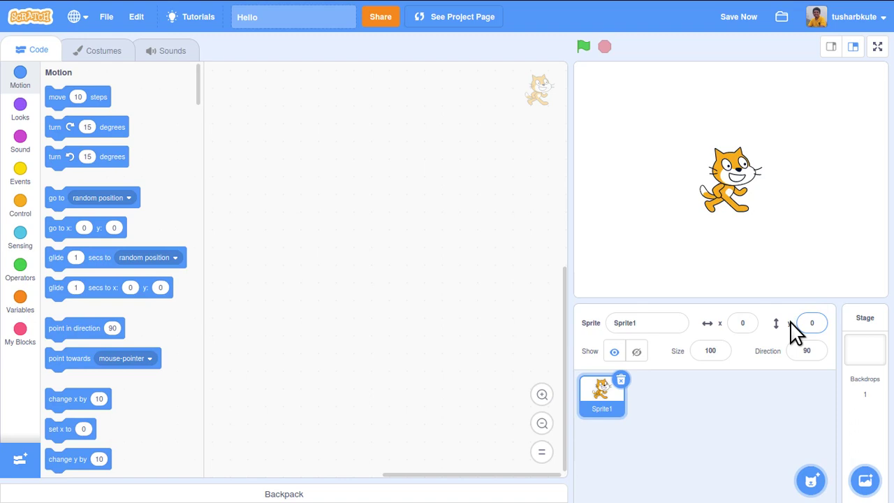
Step: Shift the cat horizontally by setting its x position to 60, then 160, then -160
{"action": "left_click", "coordinate": [800, 323]}
{"action": "left_click", "coordinate": [740, 323]}
{"action": "type", "text": "60"}
{"action": "key", "text": "Return"}
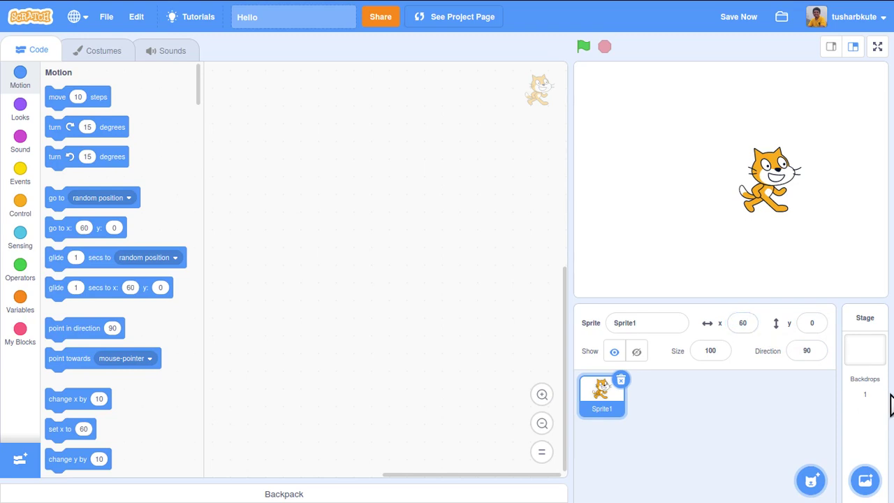
{"action": "left_click", "coordinate": [740, 323]}
{"action": "type", "text": "1"}
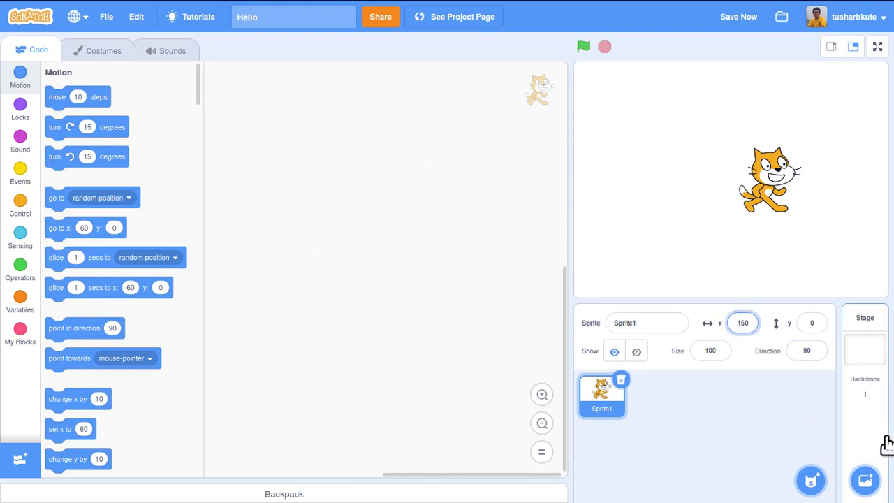
{"action": "key", "text": "Return"}
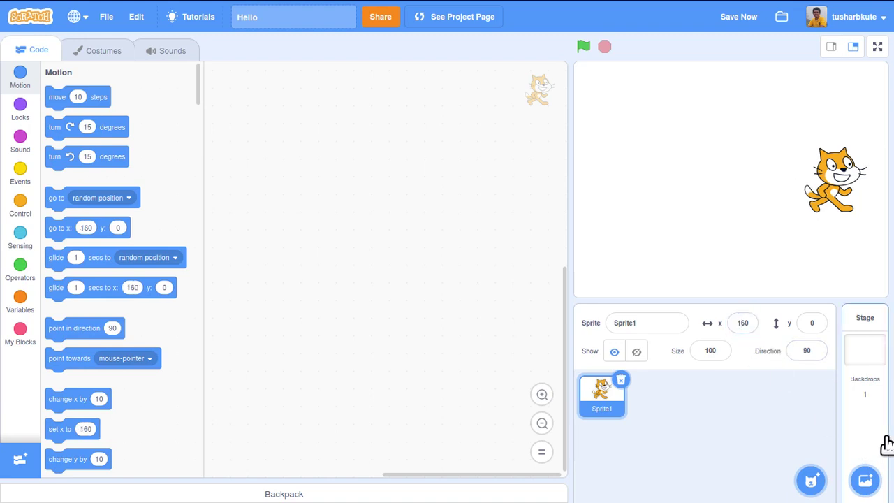
{"action": "left_click", "coordinate": [740, 324]}
{"action": "type", "text": "-"}
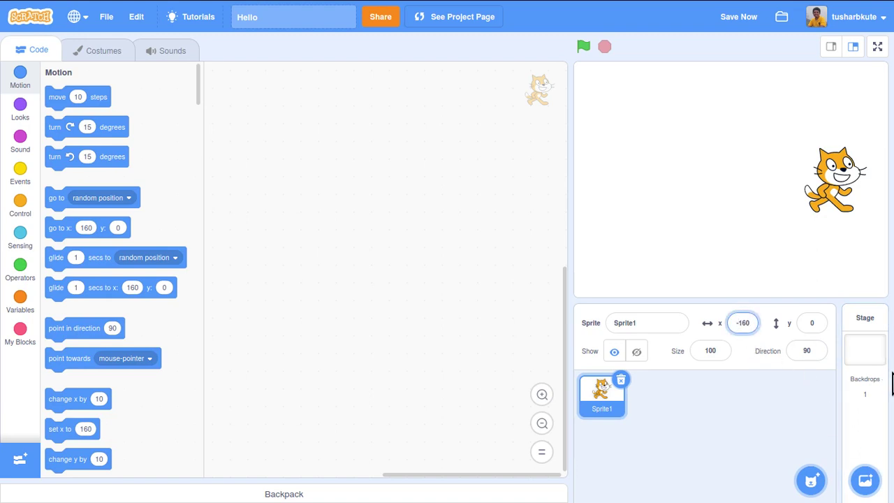
{"action": "key", "text": "Return"}
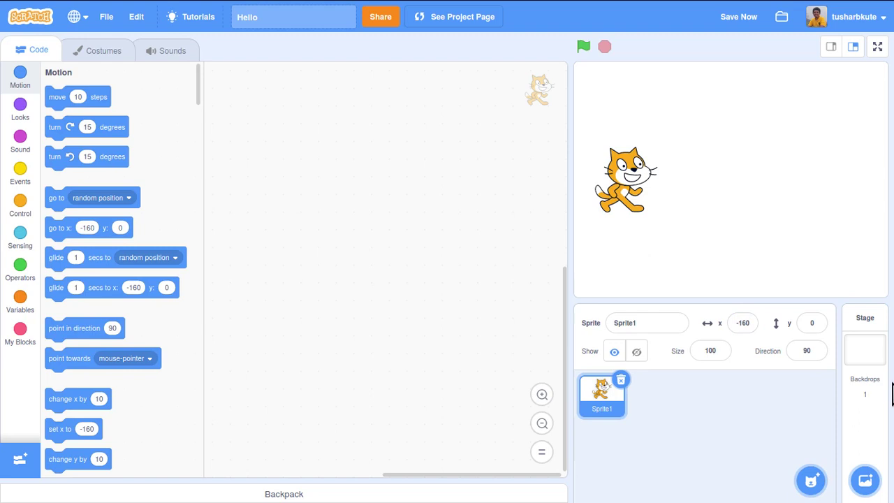
Step: Shift the cat vertically by setting its y position to 60 and then to -60
{"action": "left_click", "coordinate": [803, 324]}
{"action": "type", "text": "60"}
{"action": "key", "text": "Return"}
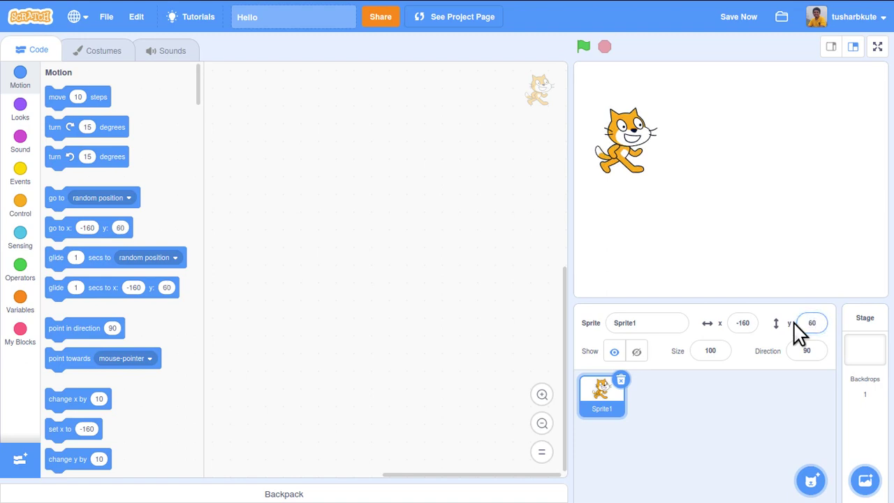
{"action": "left_click", "coordinate": [808, 325]}
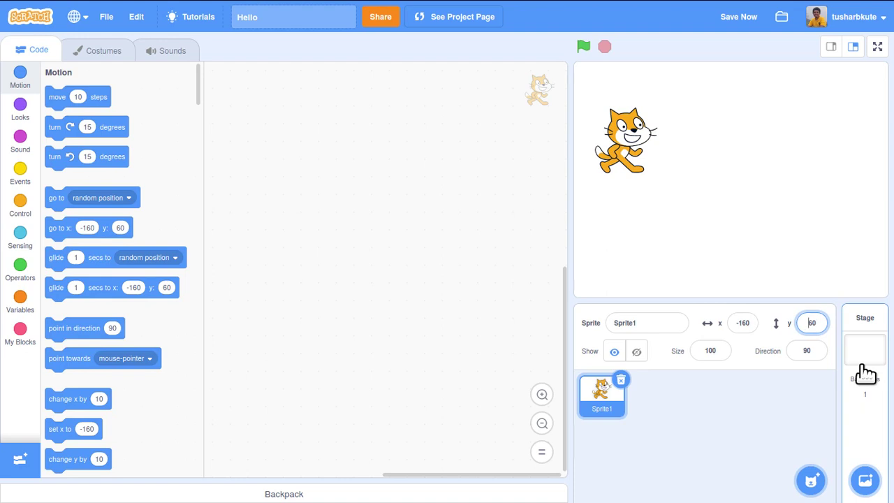
{"action": "type", "text": "-"}
{"action": "key", "text": "Return"}
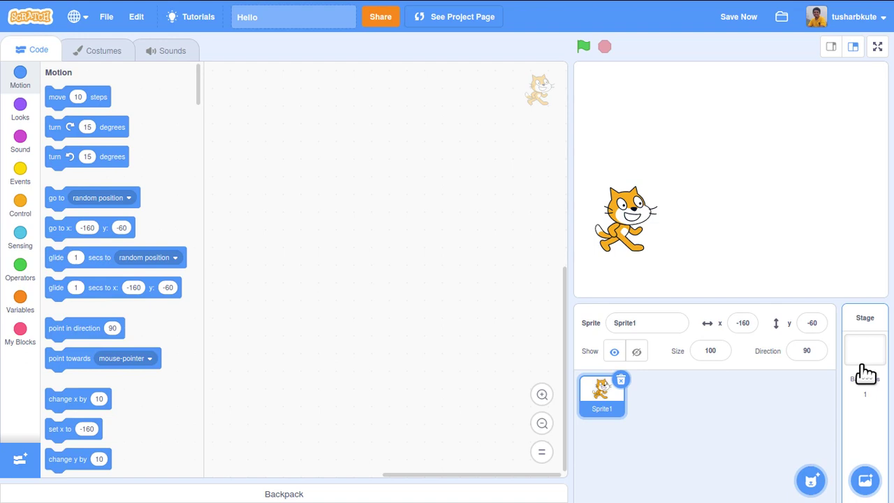
Step: Hide and show the cat twice, then move it near the stage's centre at about x -4, y 17
{"action": "left_click", "coordinate": [637, 353]}
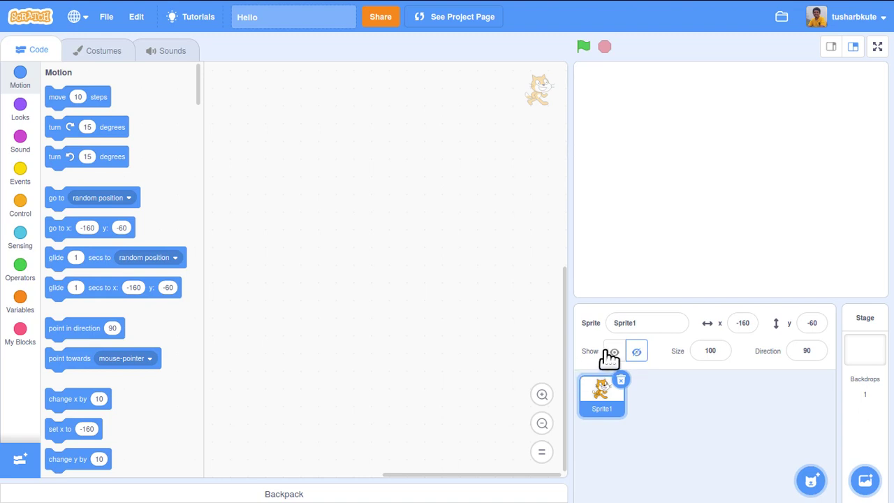
{"action": "left_click", "coordinate": [613, 353]}
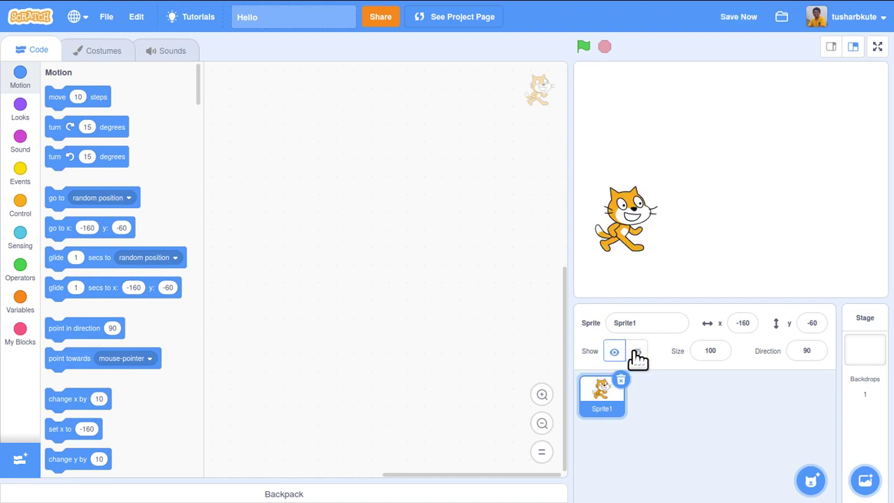
{"action": "left_click", "coordinate": [637, 352]}
{"action": "left_click", "coordinate": [615, 352]}
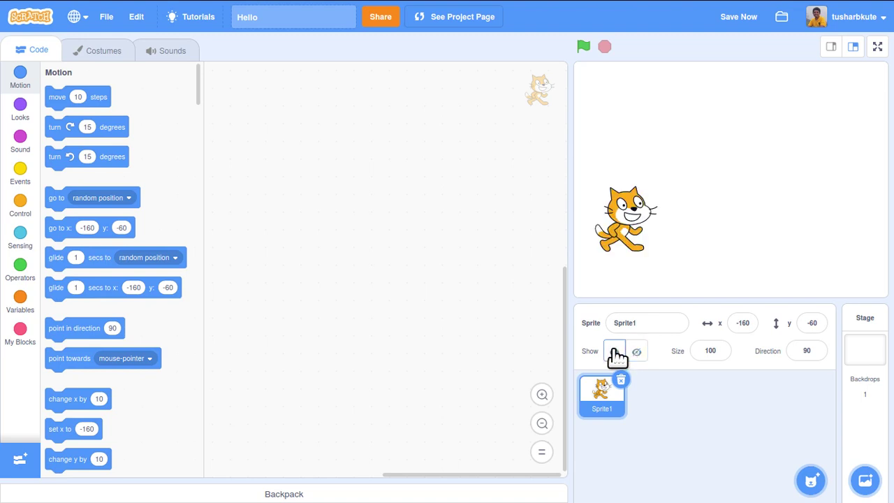
{"action": "left_click_drag", "start_coordinate": [628, 220], "coordinate": [717, 170]}
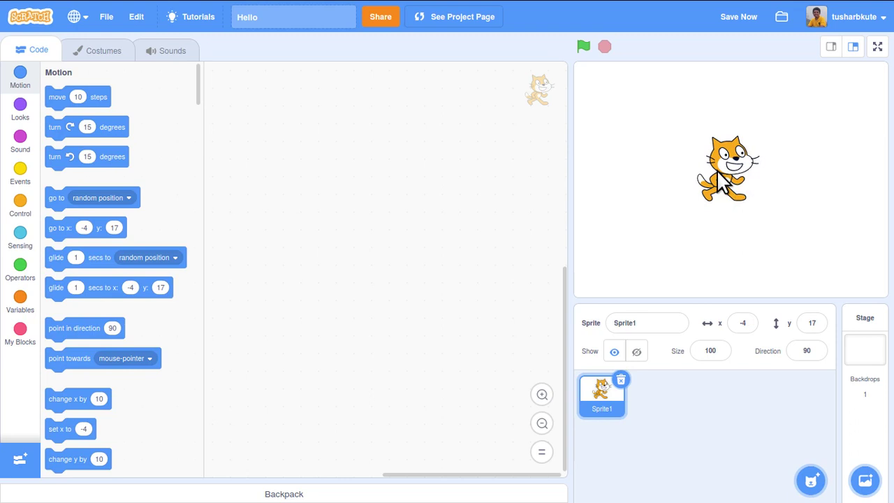
Step: Enlarge the cat sprite by setting its size to 150 and then to 180
{"action": "left_click", "coordinate": [722, 351]}
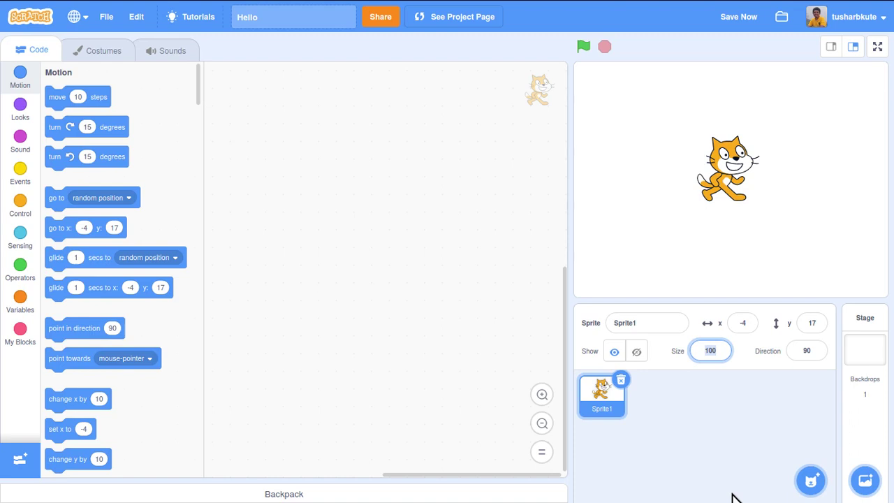
{"action": "type", "text": "150"}
{"action": "key", "text": "Return"}
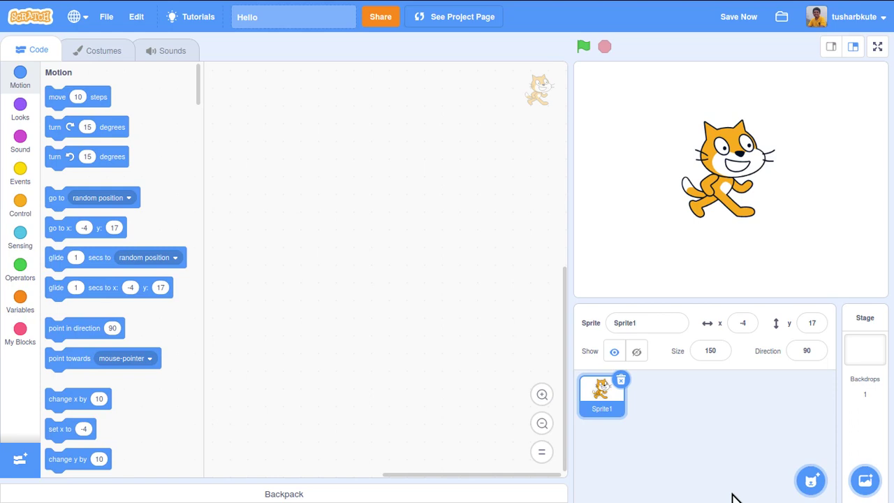
{"action": "left_click", "coordinate": [718, 353]}
{"action": "type", "text": "180"}
{"action": "key", "text": "Return"}
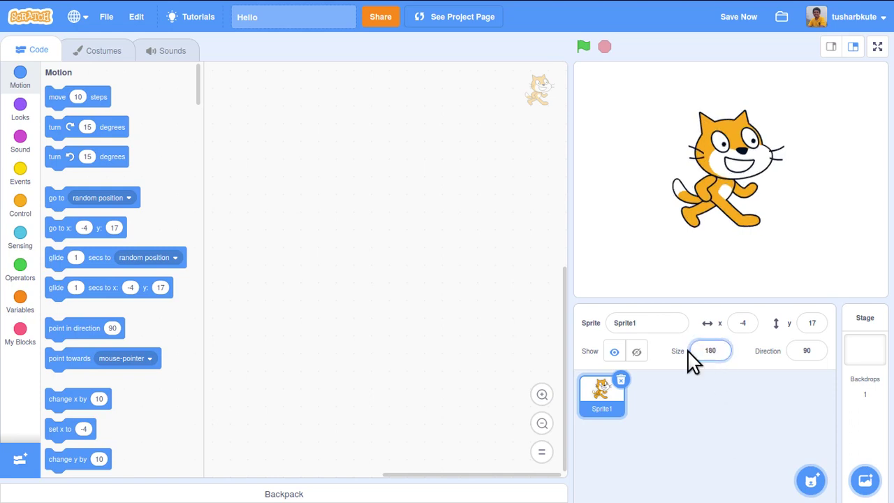
Step: Shrink the cat sprite by setting its size to 75 and then to 50
{"action": "left_click", "coordinate": [723, 351]}
{"action": "type", "text": "75"}
{"action": "key", "text": "Return"}
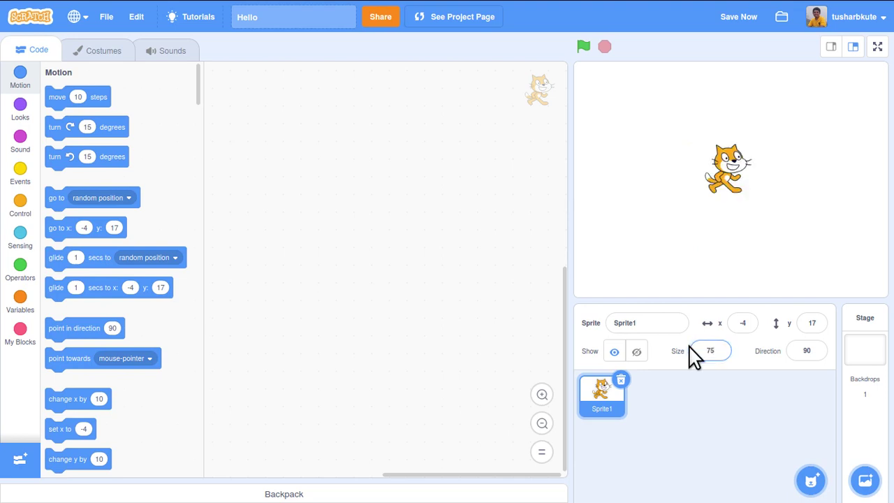
{"action": "left_click", "coordinate": [713, 351]}
{"action": "type", "text": "50"}
{"action": "key", "text": "Return"}
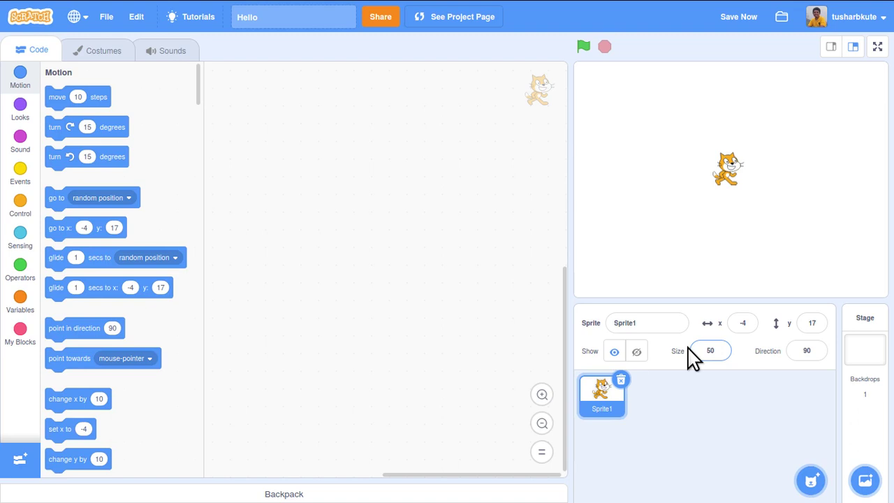
Step: Restore the cat sprite's size to 100
{"action": "left_click", "coordinate": [719, 351]}
{"action": "type", "text": "100"}
{"action": "key", "text": "Return"}
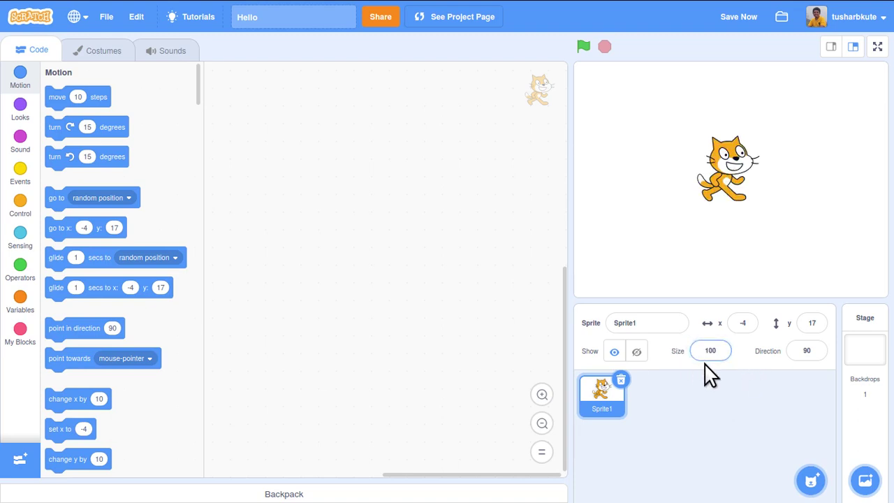
Step: Rotate the cat with the direction dial to 0 degrees and back to 90 degrees
{"action": "left_click", "coordinate": [813, 358]}
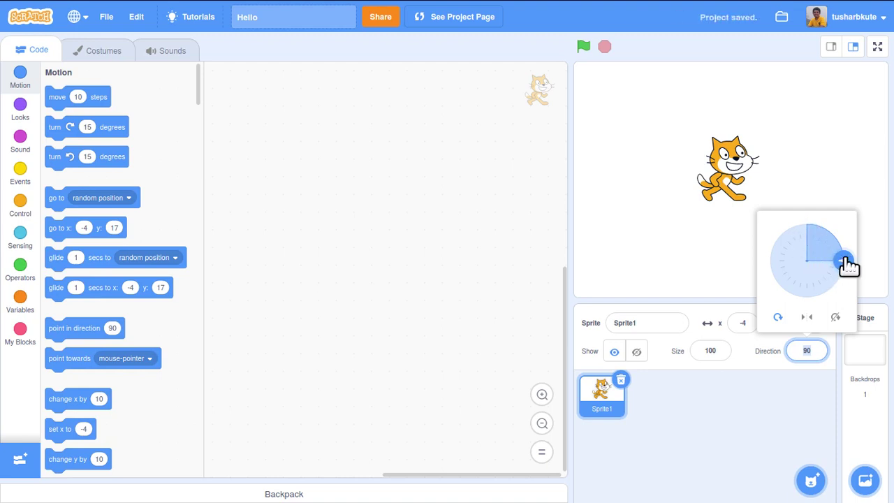
{"action": "left_click_drag", "start_coordinate": [844, 260], "coordinate": [810, 237]}
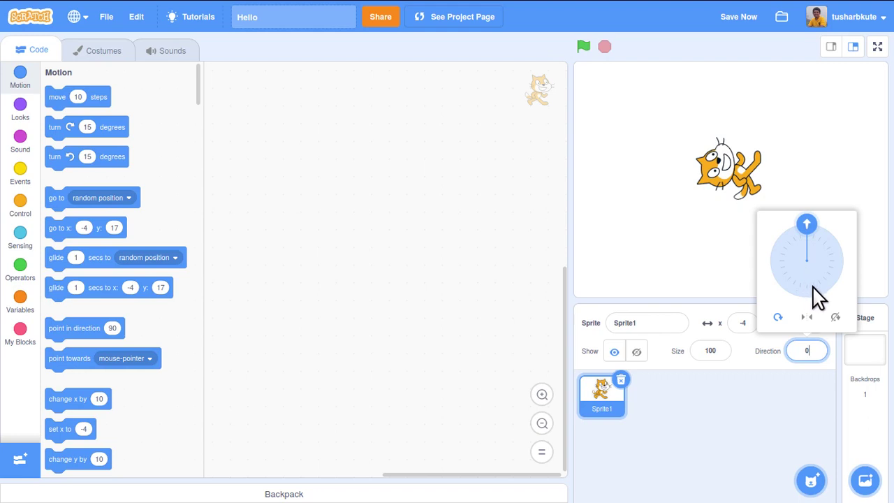
{"action": "left_click_drag", "start_coordinate": [808, 228], "coordinate": [856, 272]}
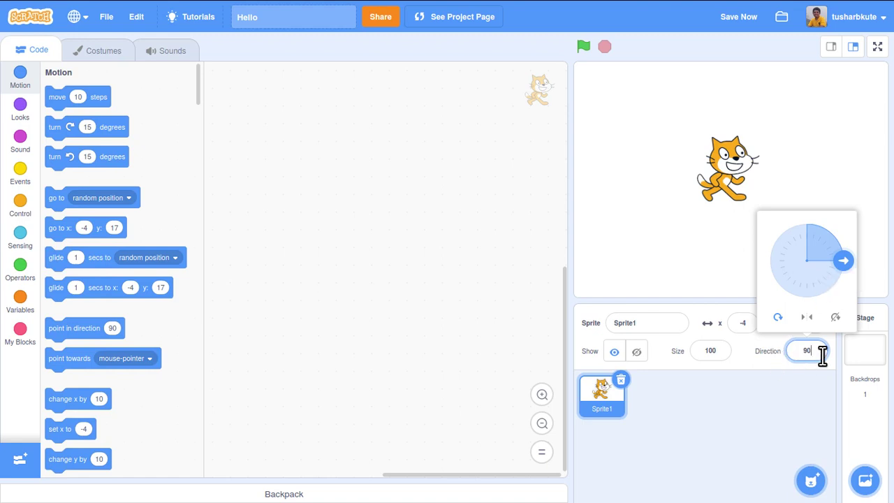
Step: Set the cat's direction value to 120, then return it to 90 and close the direction dial
{"action": "left_click_drag", "start_coordinate": [821, 351], "coordinate": [788, 351]}
{"action": "type", "text": "120"}
{"action": "key", "text": "Return"}
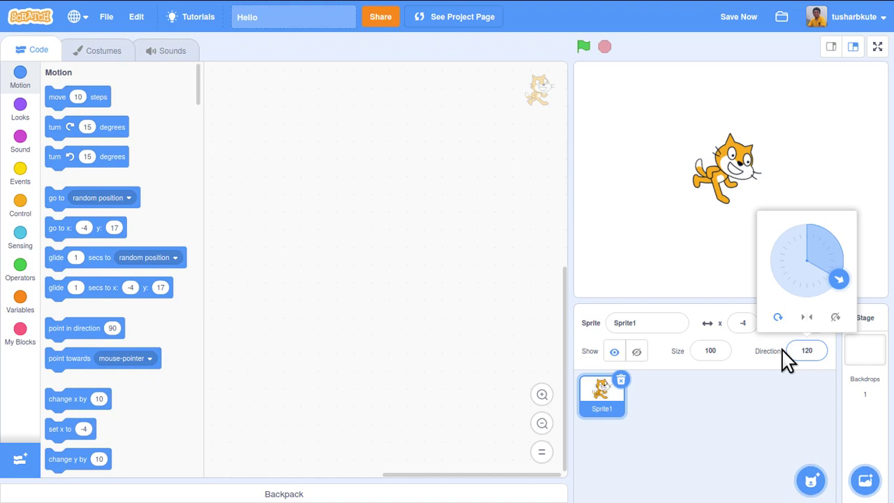
{"action": "left_click_drag", "start_coordinate": [816, 351], "coordinate": [790, 351]}
{"action": "type", "text": "90"}
{"action": "key", "text": "Return"}
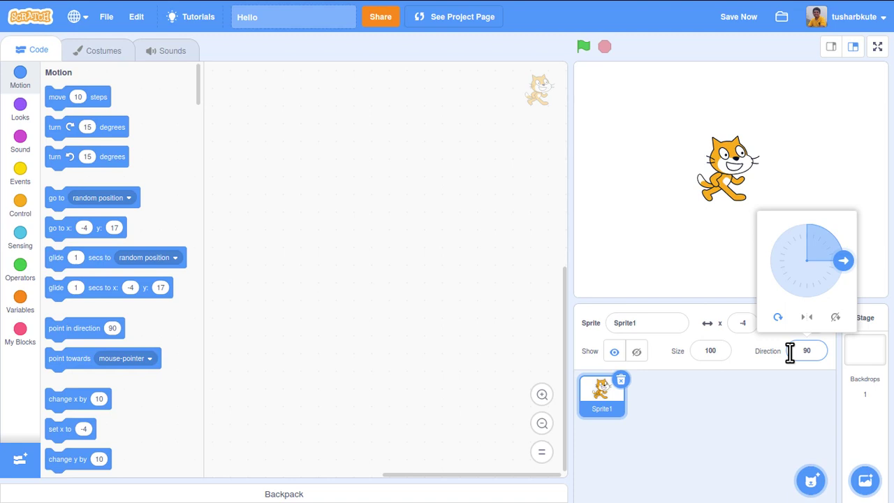
{"action": "left_click", "coordinate": [753, 423]}
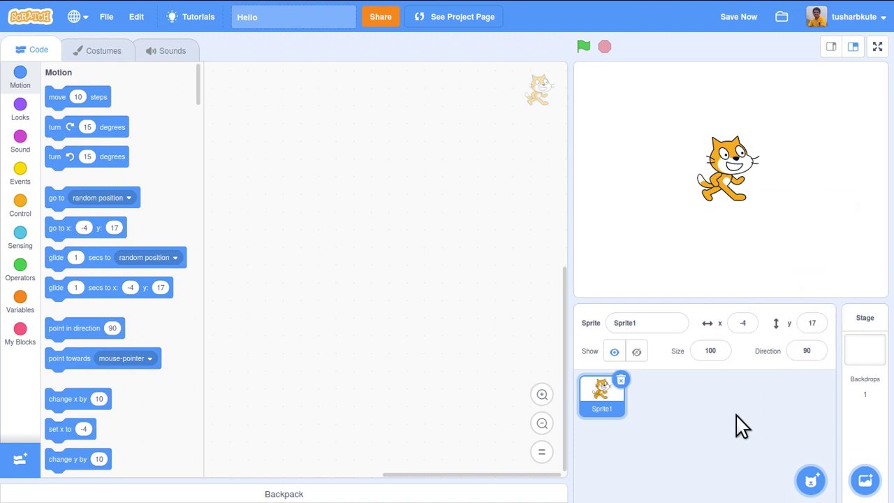
Step: Delete the cat sprite from the project
{"action": "right_click", "coordinate": [728, 170]}
{"action": "left_click", "coordinate": [729, 443]}
{"action": "mouse_move", "coordinate": [812, 479]}
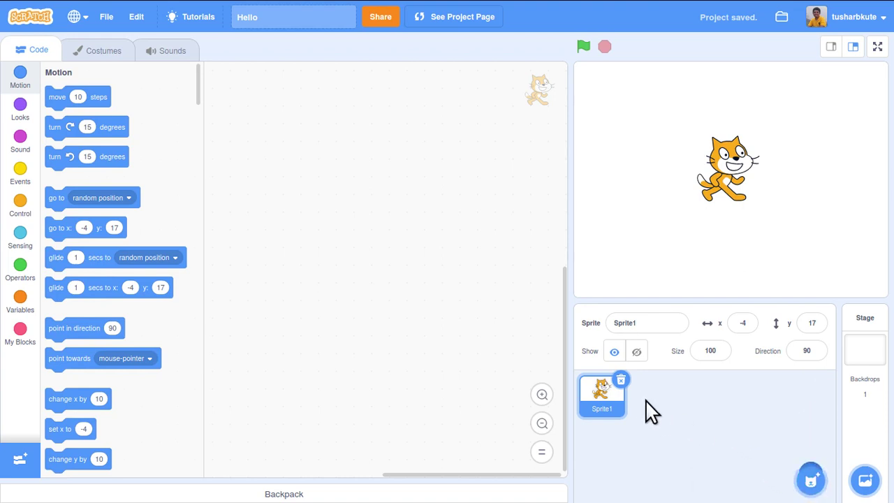
{"action": "left_click", "coordinate": [622, 380]}
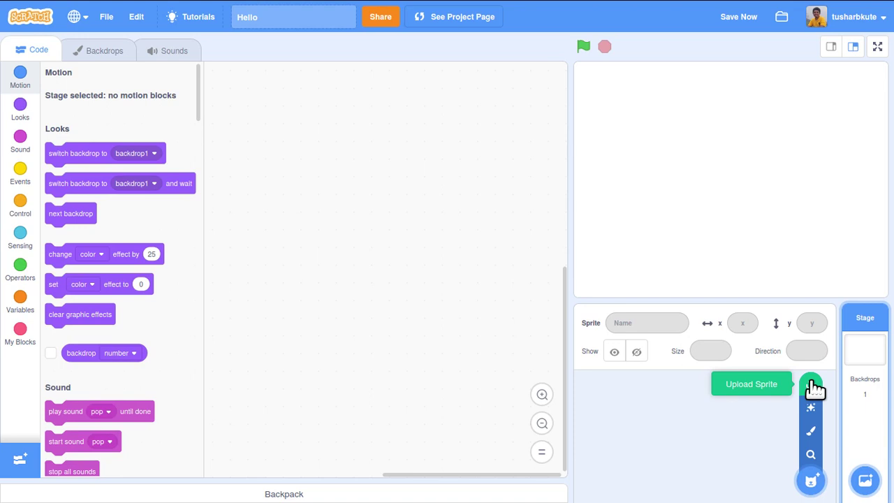
Step: Open the sprite library and browse the Animals, People, Fantasy, Dance and Music categories
{"action": "left_click", "coordinate": [811, 457]}
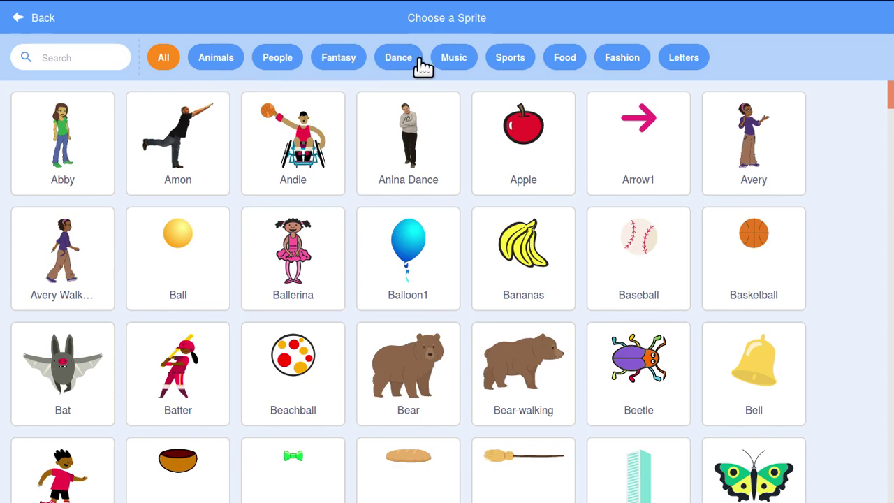
{"action": "left_click", "coordinate": [221, 58]}
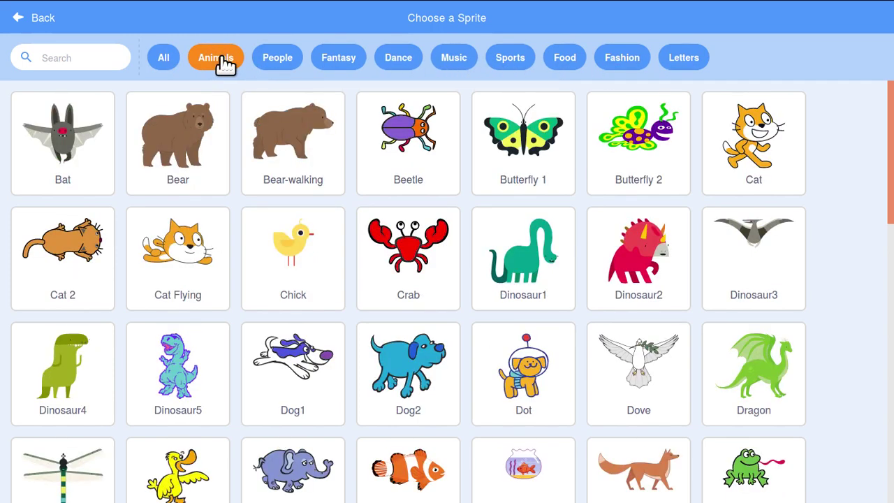
{"action": "left_click", "coordinate": [271, 61]}
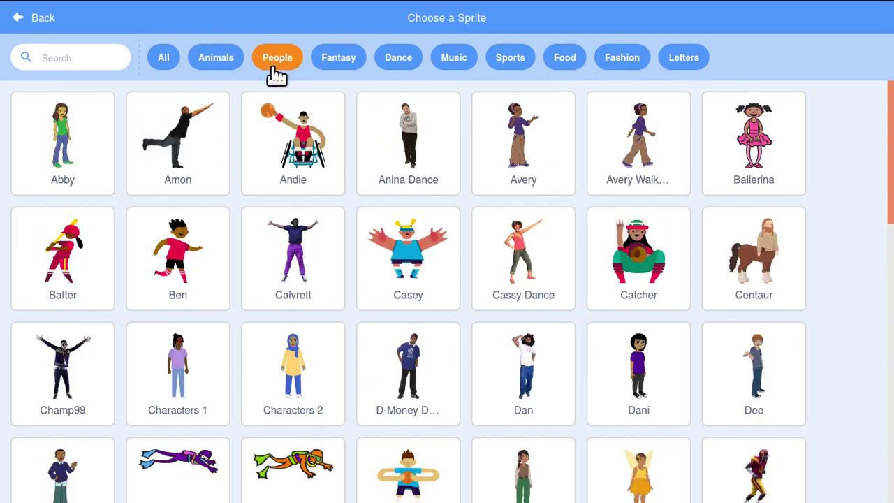
{"action": "left_click", "coordinate": [336, 63]}
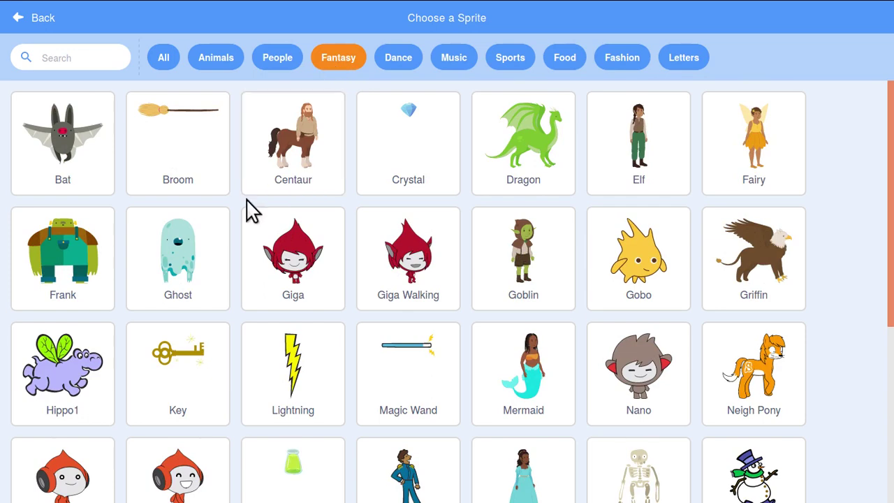
{"action": "left_click_drag", "start_coordinate": [891, 184], "coordinate": [880, 169]}
{"action": "left_click", "coordinate": [404, 65]}
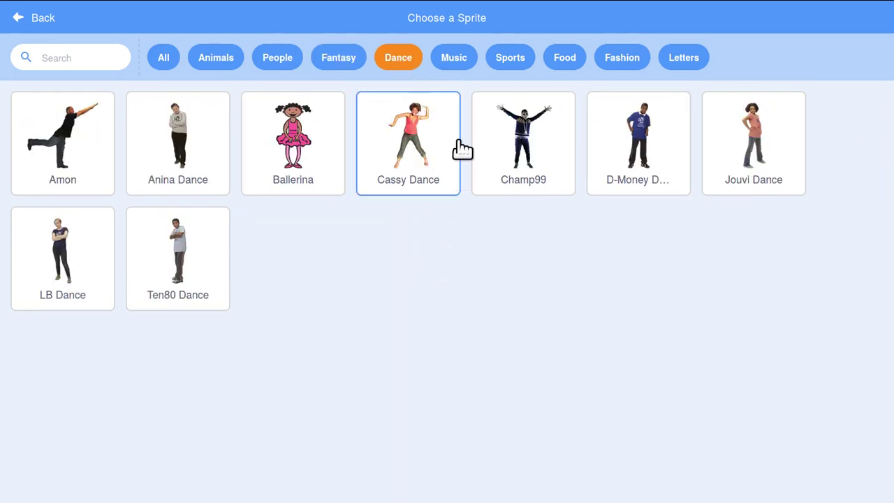
{"action": "left_click", "coordinate": [464, 60]}
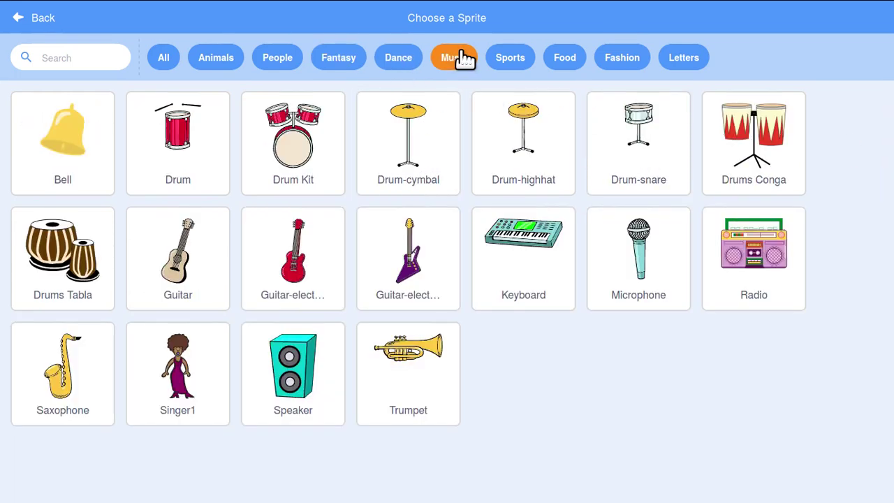
Step: Look through the Sports, Food, Fashion and Letters categories of the sprite library
{"action": "left_click", "coordinate": [512, 67]}
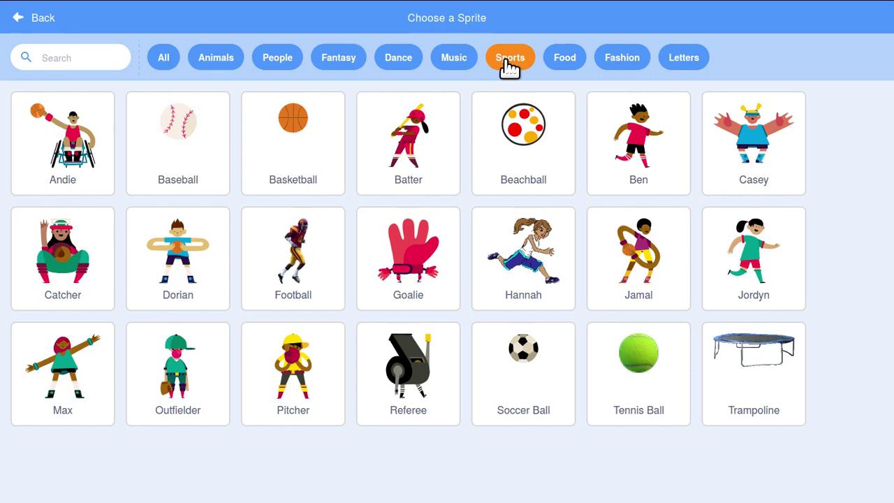
{"action": "left_click", "coordinate": [566, 62]}
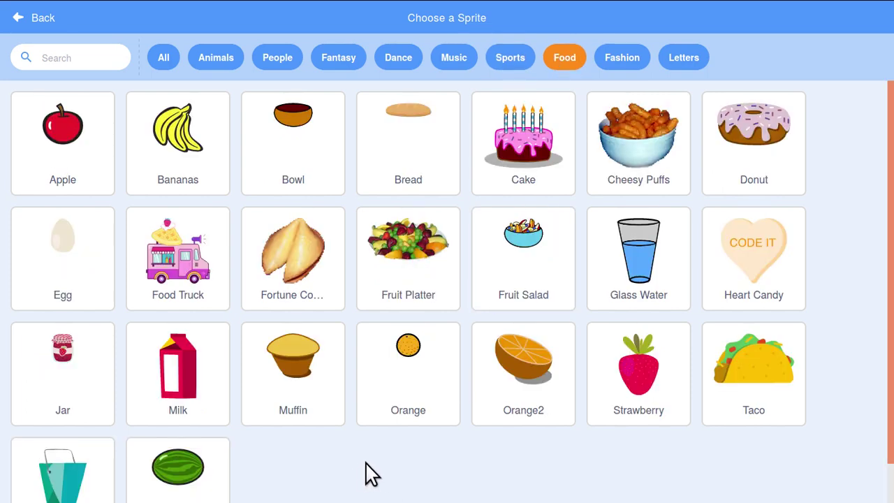
{"action": "scroll", "coordinate": [377, 475], "scroll_direction": "down", "scroll_amount": 1}
{"action": "scroll", "coordinate": [375, 475], "scroll_direction": "down", "scroll_amount": 1}
{"action": "scroll", "coordinate": [413, 415], "scroll_direction": "up", "scroll_amount": 2}
{"action": "left_click", "coordinate": [618, 61]}
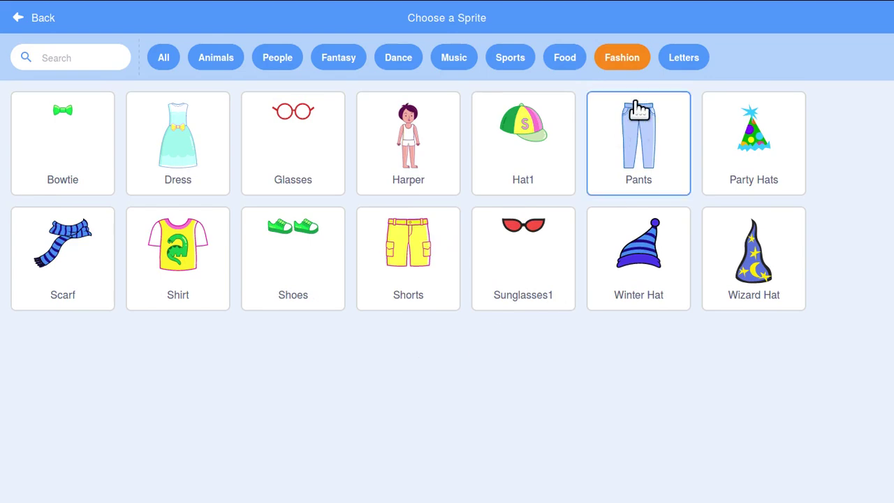
{"action": "left_click", "coordinate": [675, 62]}
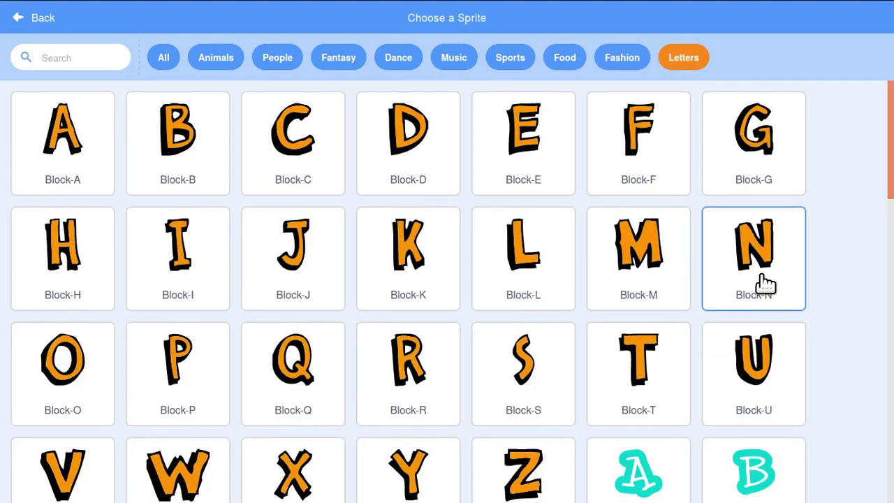
{"action": "left_click_drag", "start_coordinate": [892, 167], "coordinate": [890, 144]}
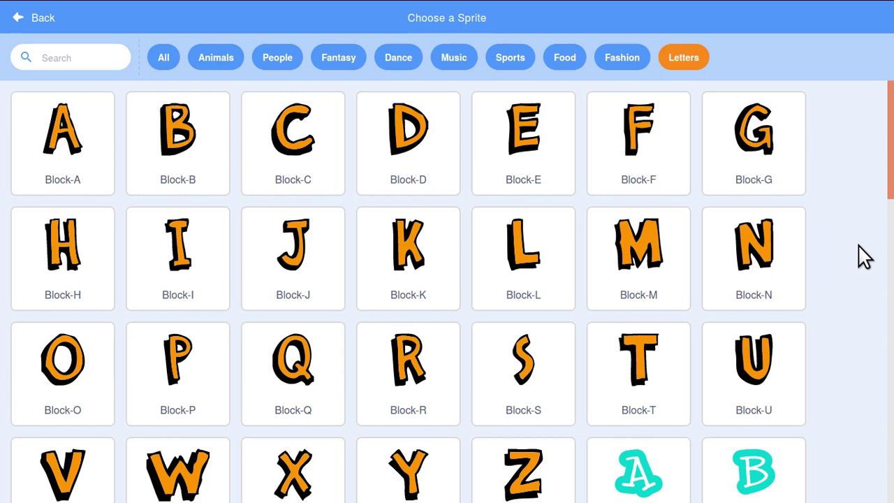
Step: Add the Horse sprite from the Animals category and move it on the stage to about x 39, y -7
{"action": "left_click", "coordinate": [217, 62]}
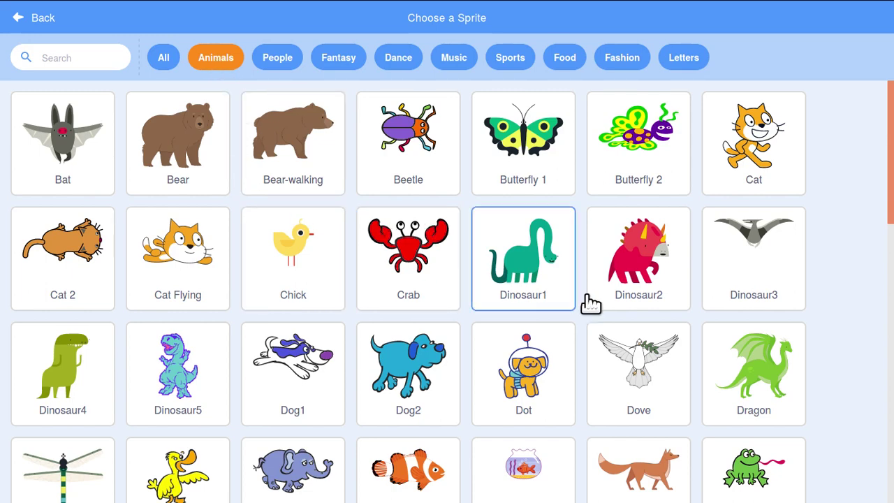
{"action": "scroll", "coordinate": [876, 362], "scroll_direction": "down", "scroll_amount": 1}
{"action": "scroll", "coordinate": [866, 362], "scroll_direction": "down", "scroll_amount": 3}
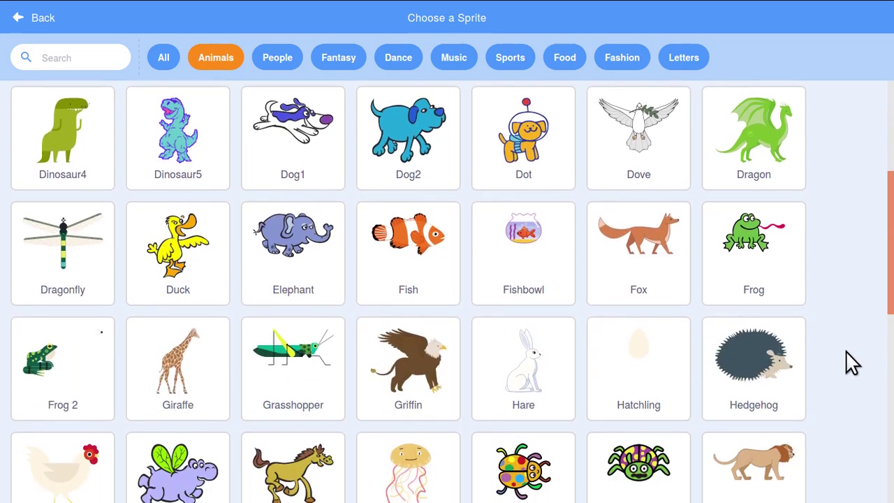
{"action": "scroll", "coordinate": [845, 365], "scroll_direction": "down", "scroll_amount": 2}
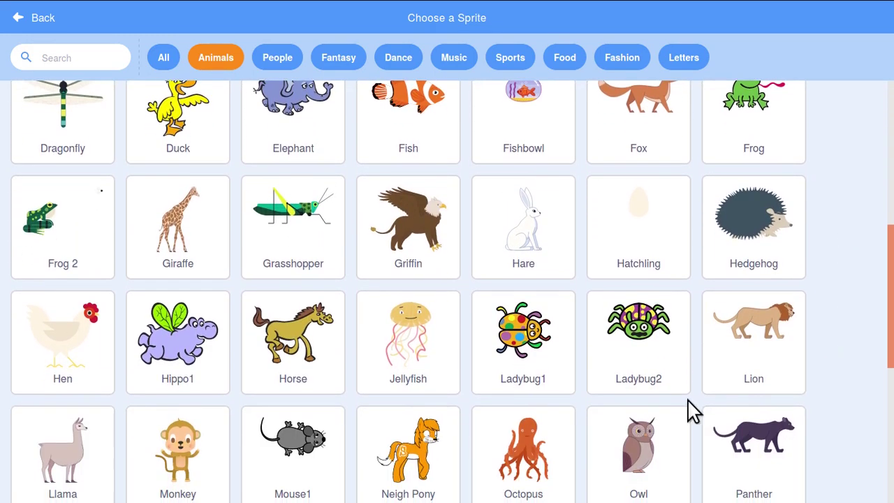
{"action": "left_click", "coordinate": [292, 343]}
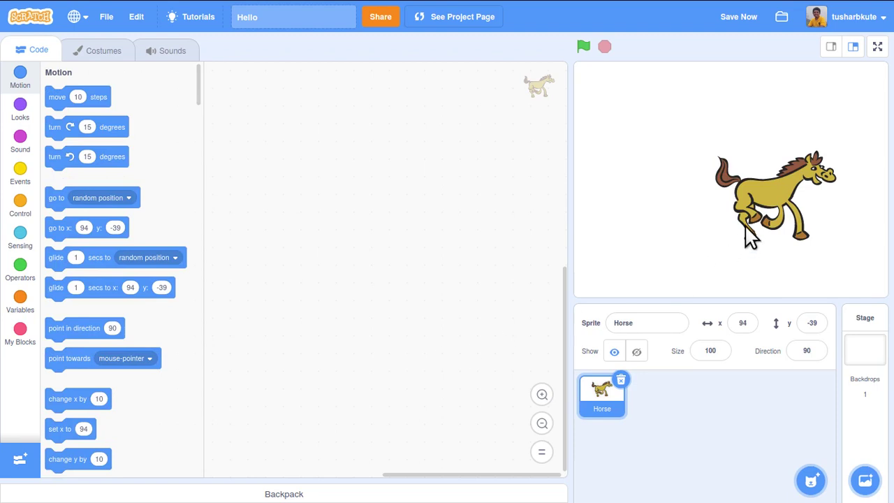
{"action": "left_click_drag", "start_coordinate": [764, 190], "coordinate": [725, 168]}
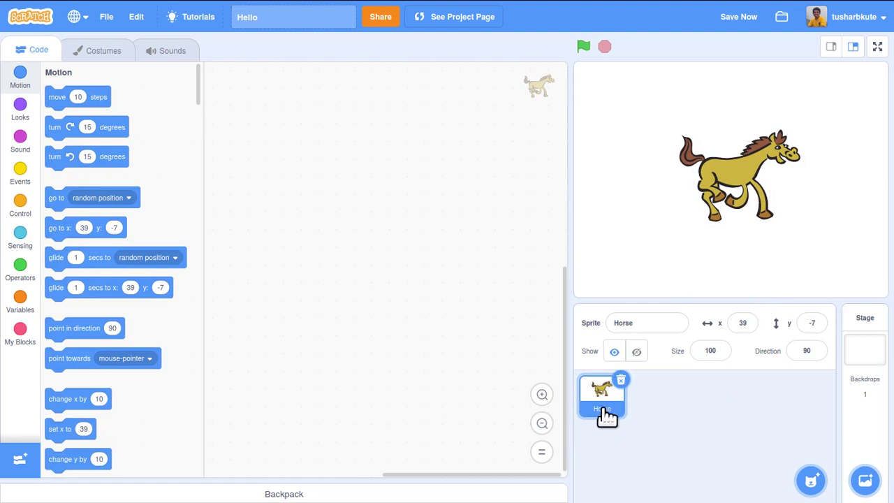
{"action": "left_click_drag", "start_coordinate": [644, 322], "coordinate": [611, 321]}
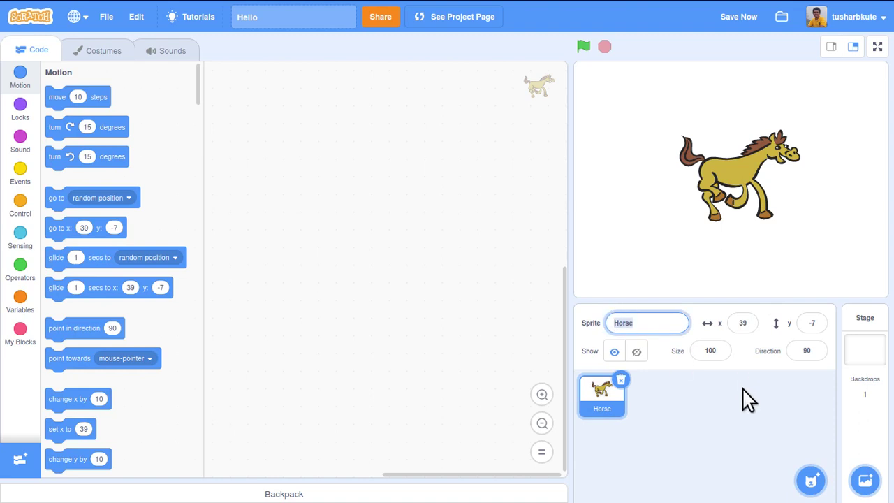
{"action": "left_click", "coordinate": [717, 424]}
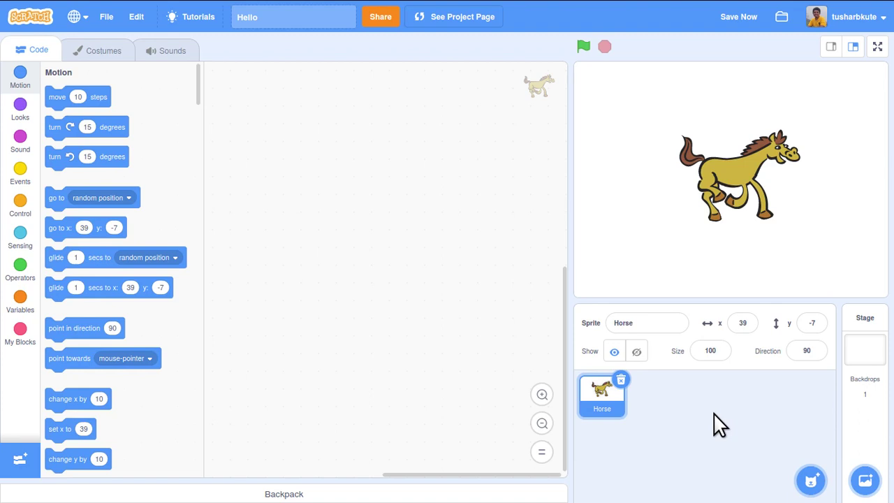
Step: Add the Chick sprite from the library and separate it from the horse, placing the chick at about x 109, y 50
{"action": "mouse_move", "coordinate": [813, 481]}
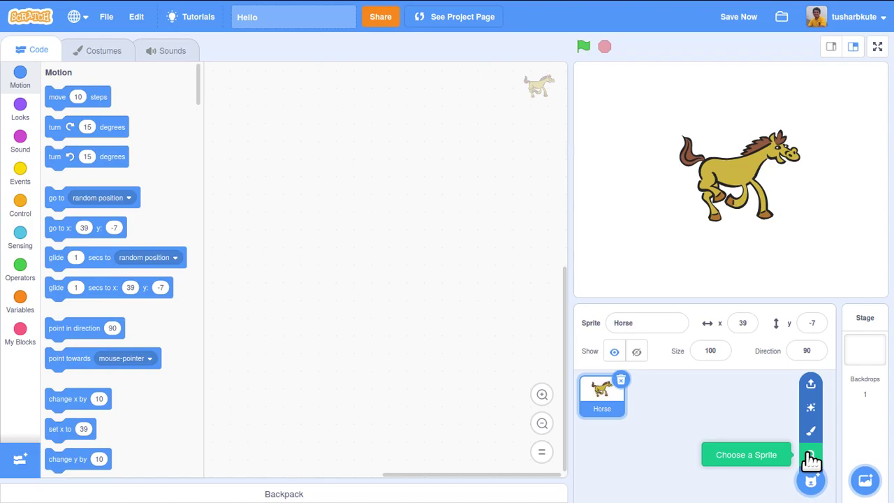
{"action": "left_click", "coordinate": [811, 455]}
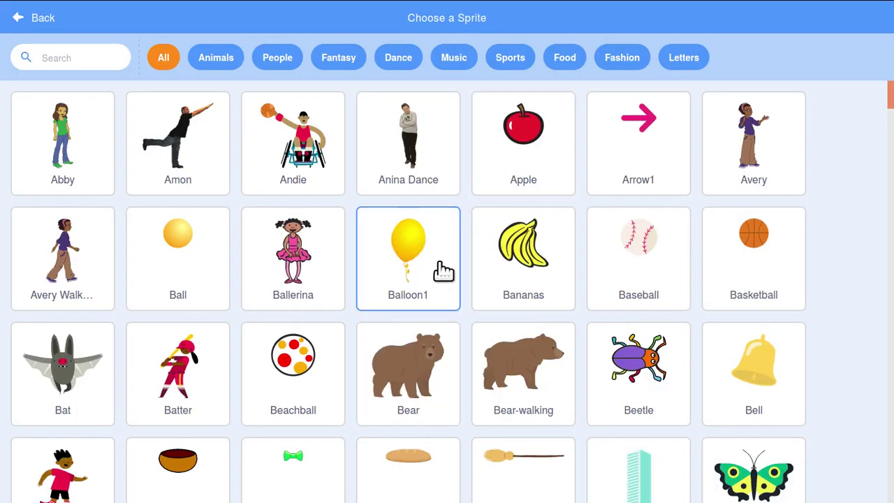
{"action": "scroll", "coordinate": [447, 289], "scroll_direction": "down", "scroll_amount": 3}
{"action": "scroll", "coordinate": [447, 290], "scroll_direction": "down", "scroll_amount": 3}
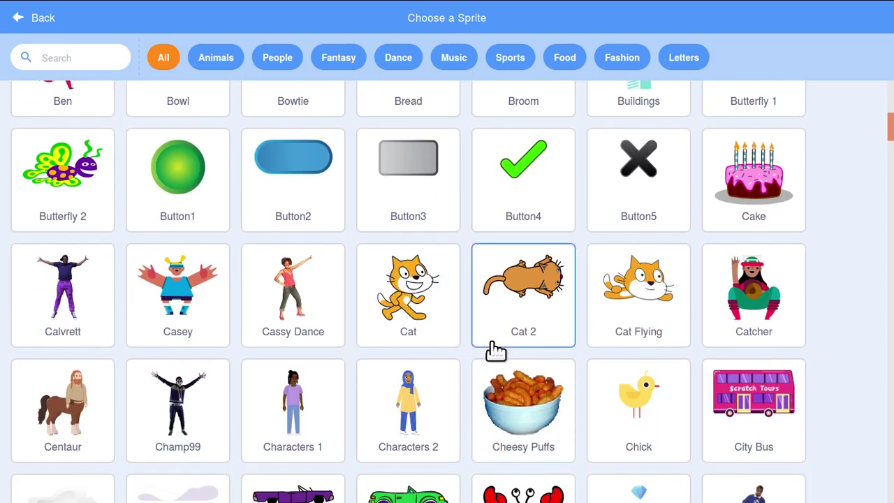
{"action": "scroll", "coordinate": [496, 350], "scroll_direction": "down", "scroll_amount": 3}
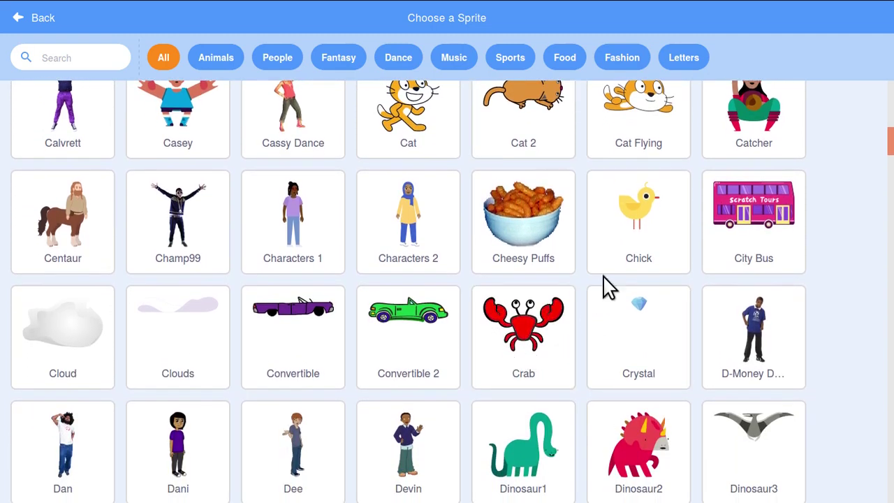
{"action": "left_click", "coordinate": [629, 228]}
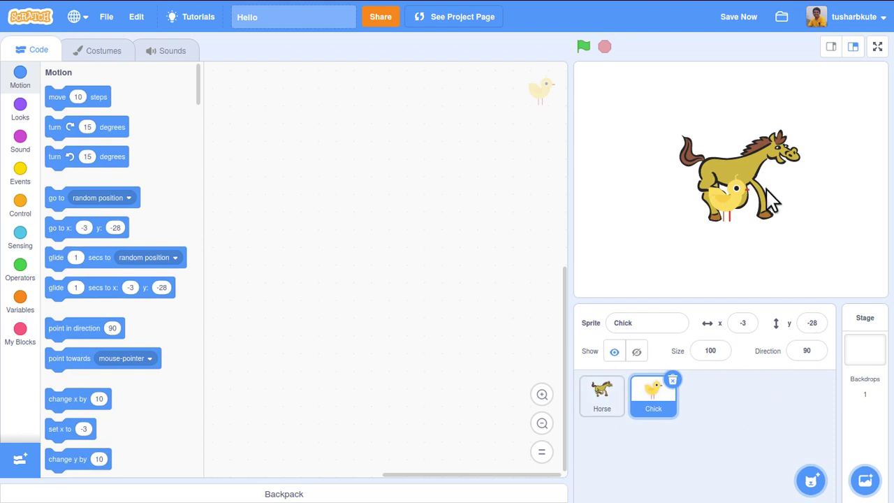
{"action": "left_click_drag", "start_coordinate": [750, 159], "coordinate": [696, 129]}
{"action": "left_click_drag", "start_coordinate": [743, 199], "coordinate": [803, 148]}
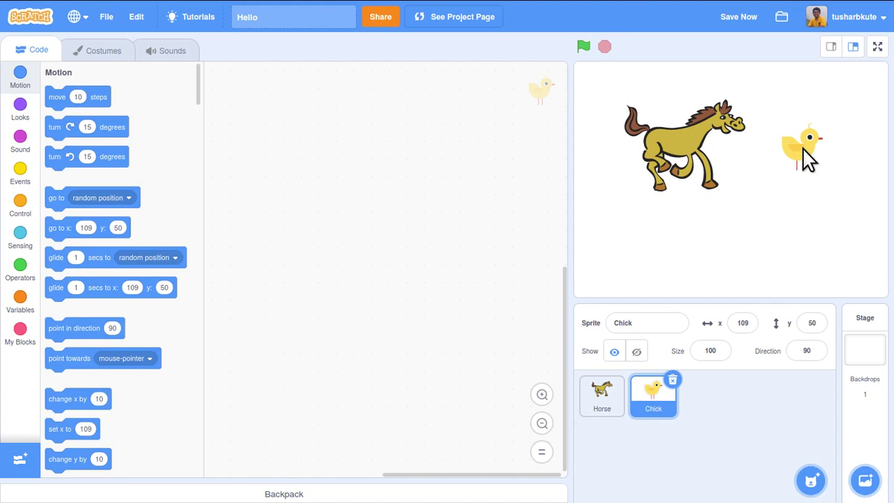
Step: Delete the Chick sprite and move the horse to about x 30, y 6
{"action": "left_click", "coordinate": [707, 357]}
{"action": "left_click", "coordinate": [673, 382]}
{"action": "left_click_drag", "start_coordinate": [681, 143], "coordinate": [728, 161]}
Step: Set the horse sprite's size to 60
{"action": "left_click", "coordinate": [689, 350]}
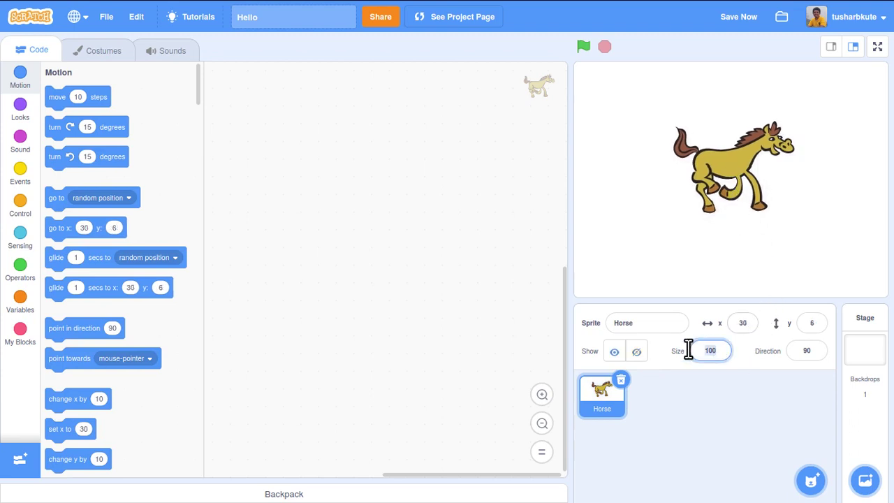
{"action": "type", "text": "60"}
{"action": "key", "text": "Return"}
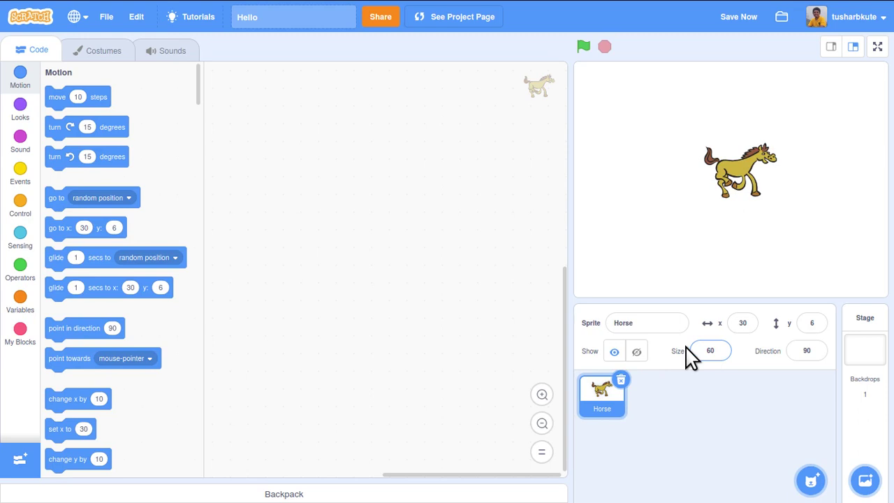
Step: Create a blank sprite for painting, delete it again and return to the horse's code blocks
{"action": "mouse_move", "coordinate": [810, 479]}
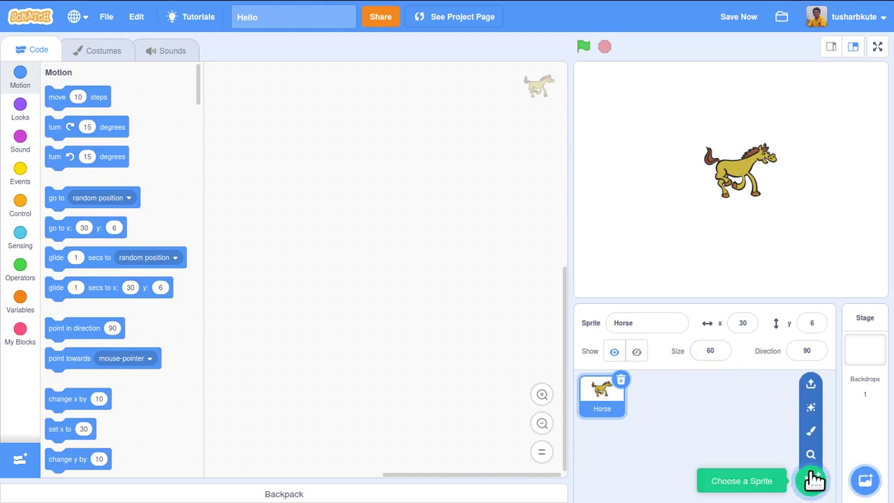
{"action": "left_click", "coordinate": [812, 434]}
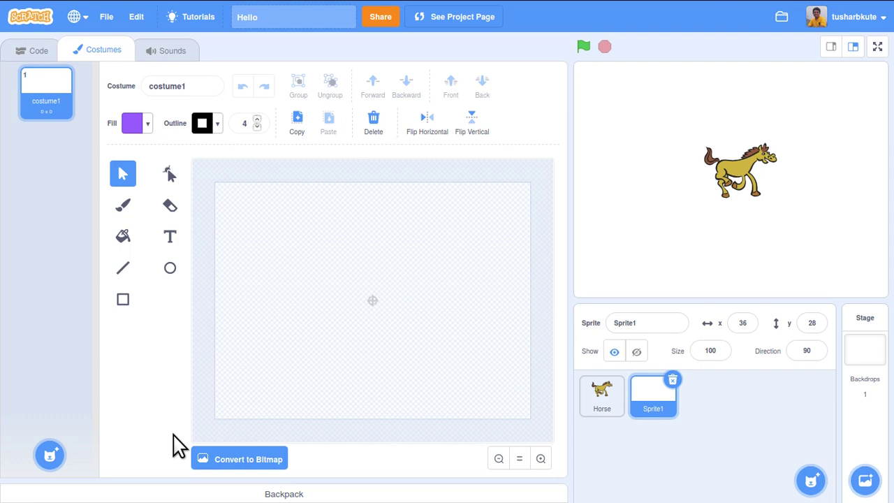
{"action": "left_click", "coordinate": [672, 380]}
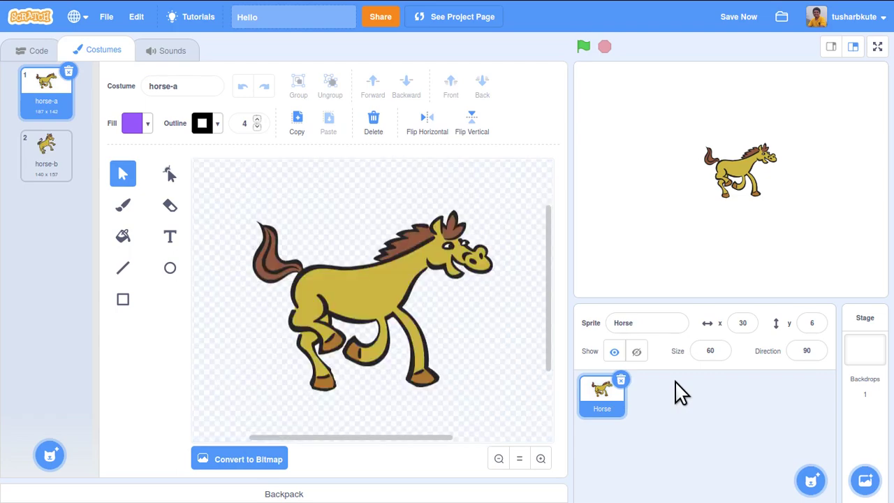
{"action": "left_click", "coordinate": [38, 56]}
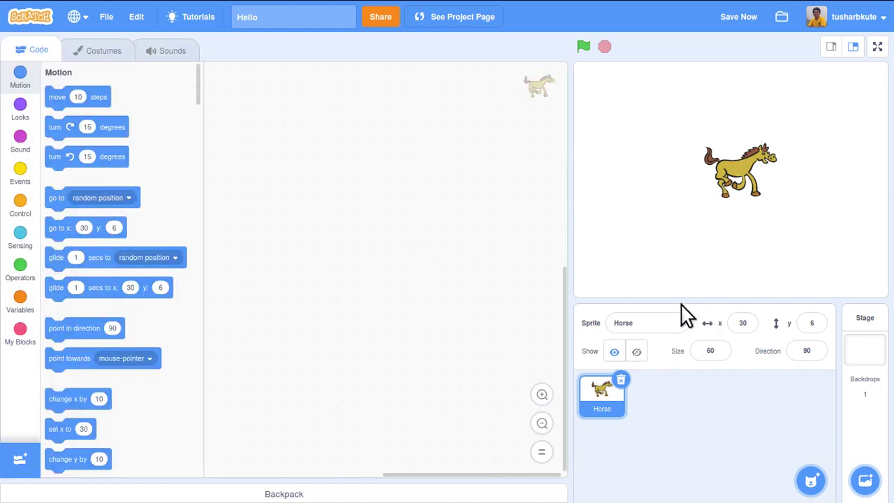
Step: Add a random surprise sprite to the project
{"action": "mouse_move", "coordinate": [818, 483]}
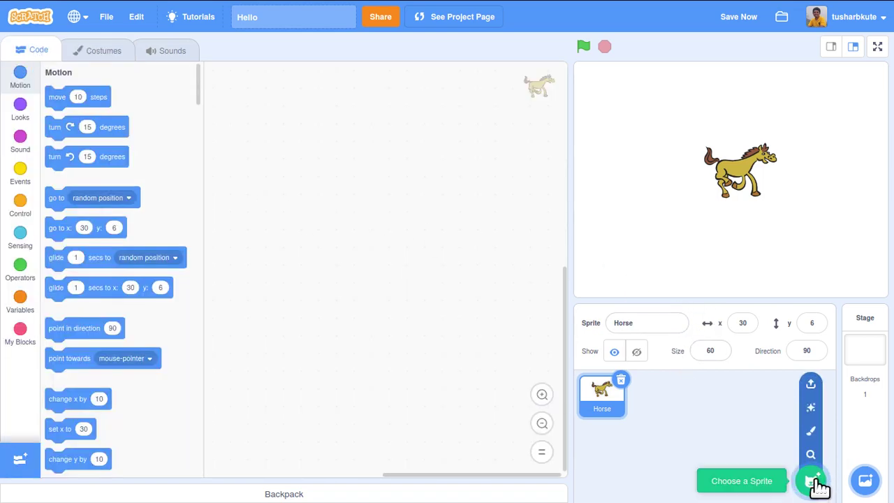
{"action": "left_click", "coordinate": [813, 410]}
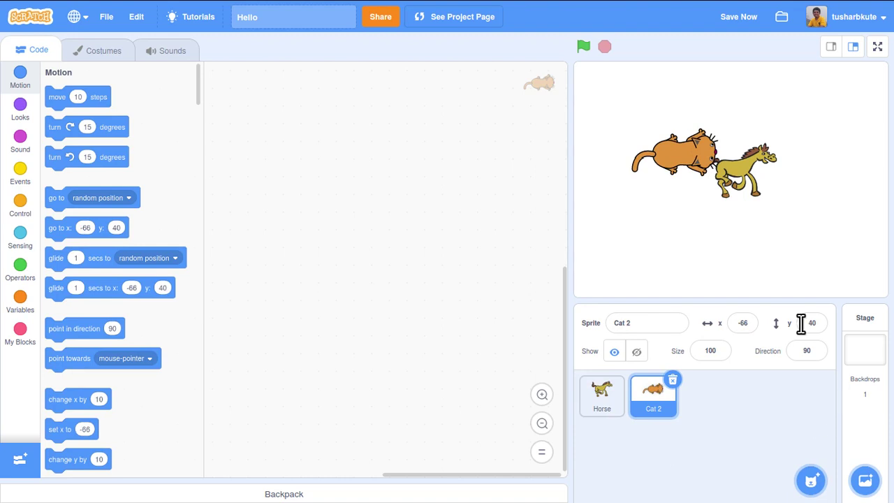
Step: Place the cat at about x -32, y 100 above the horse at about x -21, y -55, and select the cat
{"action": "left_click_drag", "start_coordinate": [740, 183], "coordinate": [789, 200]}
{"action": "left_click_drag", "start_coordinate": [713, 140], "coordinate": [733, 107]}
{"action": "left_click_drag", "start_coordinate": [768, 190], "coordinate": [688, 213]}
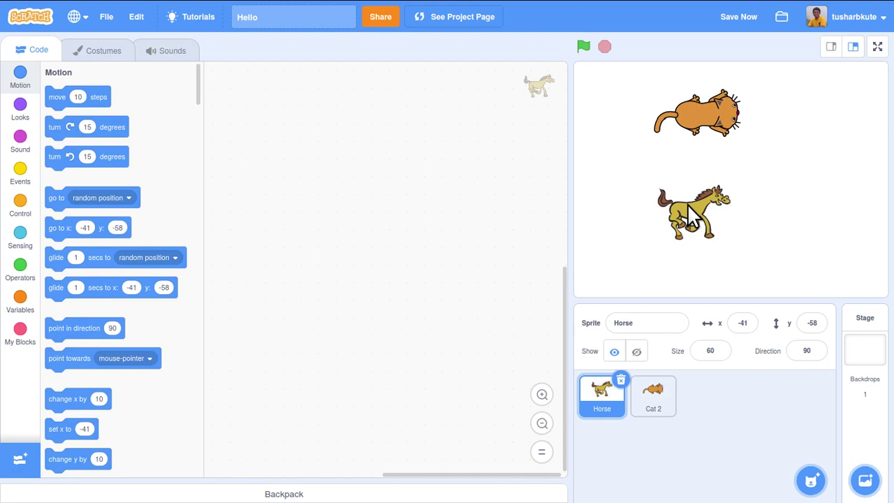
{"action": "left_click_drag", "start_coordinate": [689, 206], "coordinate": [702, 203]}
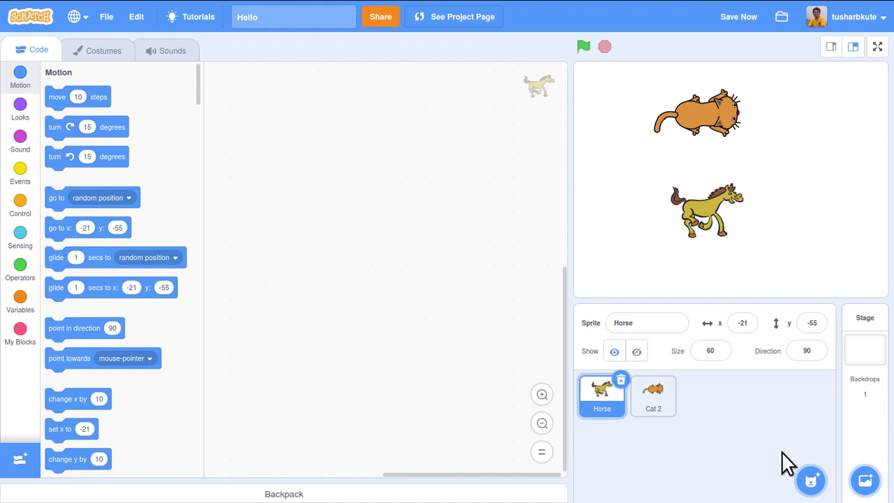
{"action": "left_click", "coordinate": [656, 398]}
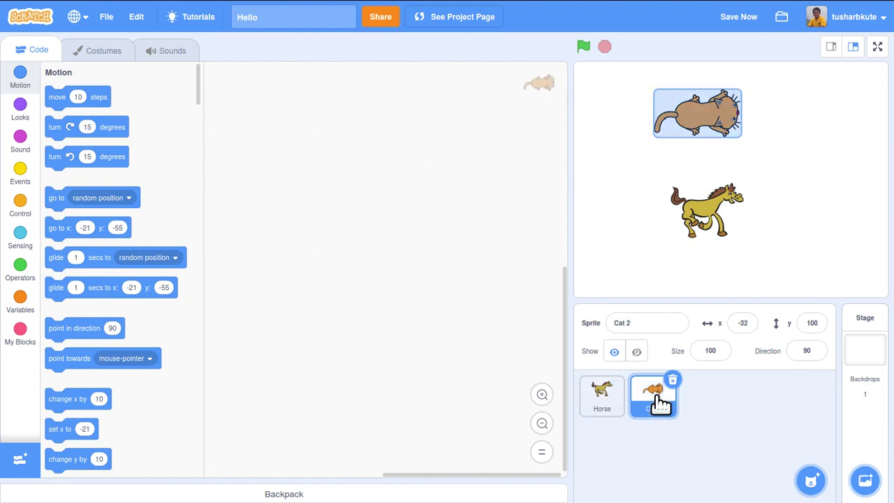
Step: Open the sprite library, leave it without choosing anything, and delete the Cat 2 sprite
{"action": "left_click", "coordinate": [810, 481]}
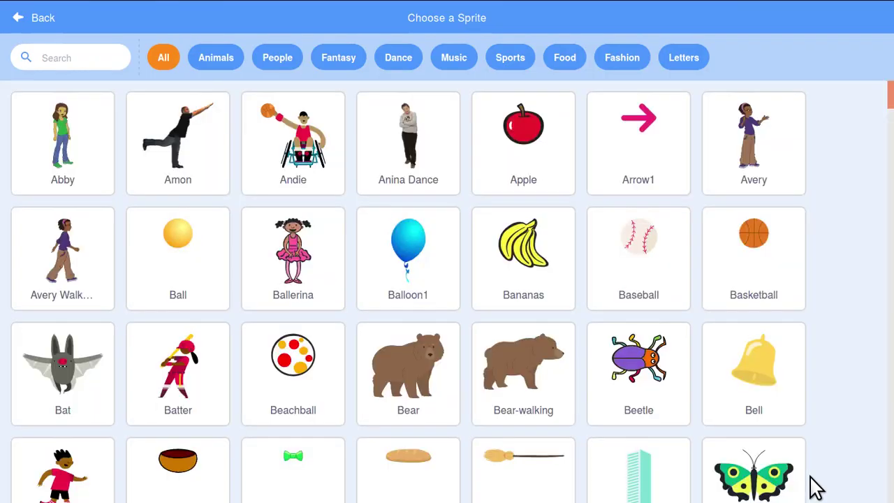
{"action": "left_click", "coordinate": [34, 19]}
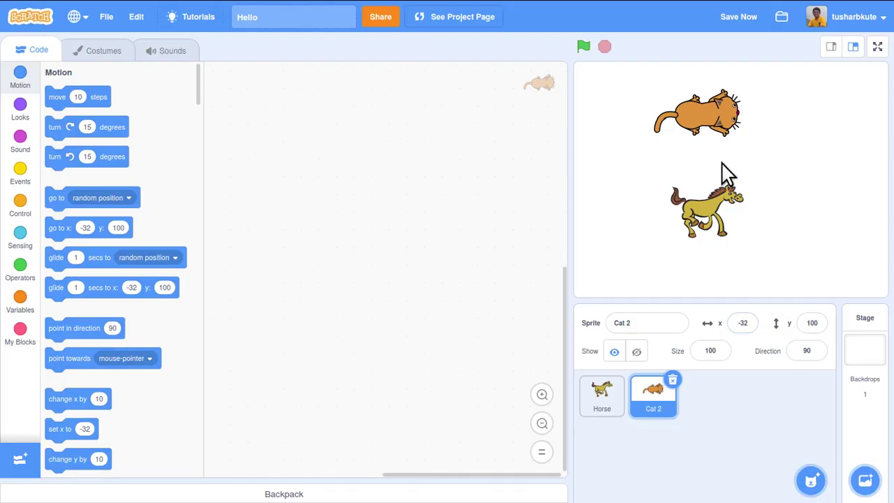
{"action": "left_click", "coordinate": [673, 381]}
Step: Add two random surprise sprites, moving Anina Dance to about x 120, y 55 and the horse to about x 41, y -102
{"action": "mouse_move", "coordinate": [810, 472]}
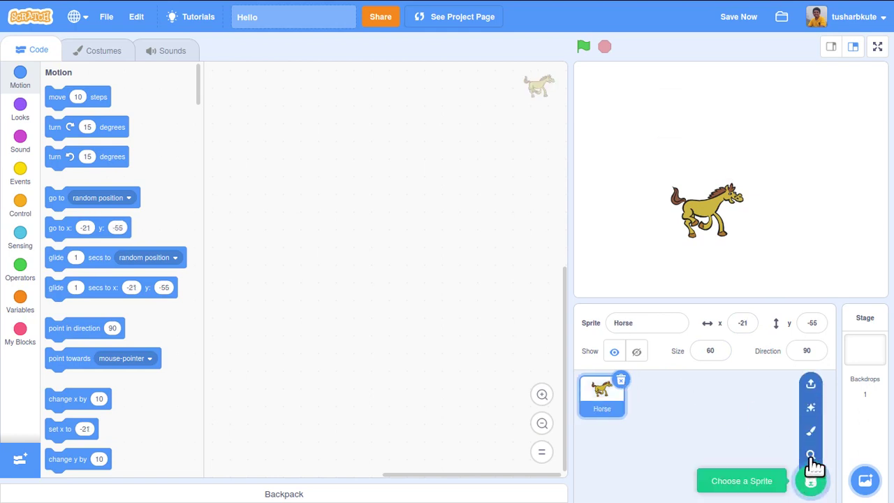
{"action": "left_click", "coordinate": [811, 413]}
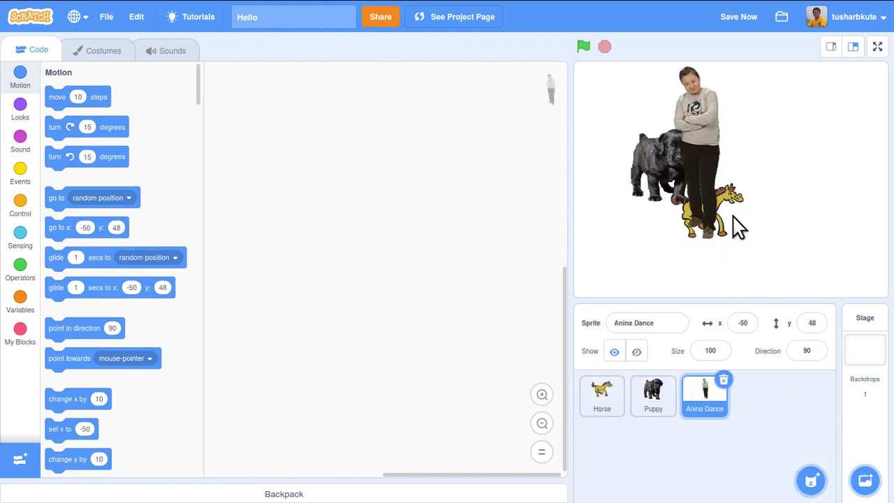
{"action": "left_click_drag", "start_coordinate": [695, 156], "coordinate": [818, 163]}
{"action": "left_click_drag", "start_coordinate": [729, 201], "coordinate": [758, 237]}
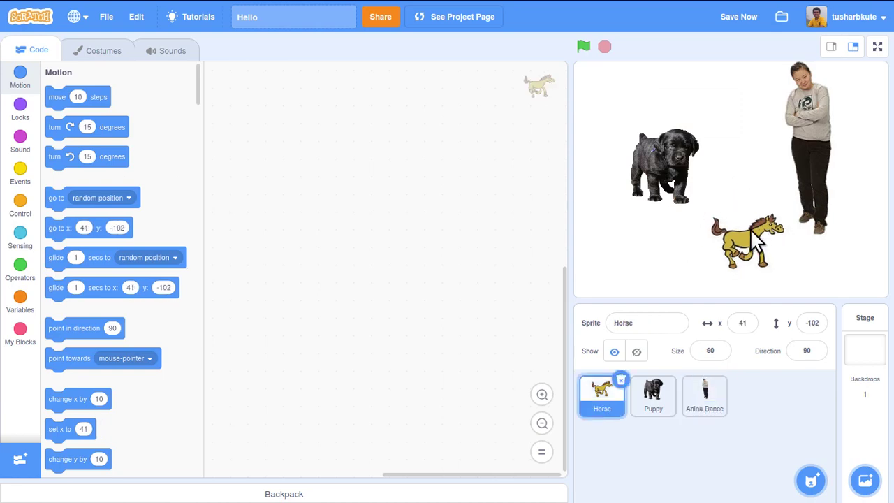
Step: Delete the Anina Dance and Puppy sprites and move the horse to about x 20, y -16
{"action": "left_click", "coordinate": [709, 392]}
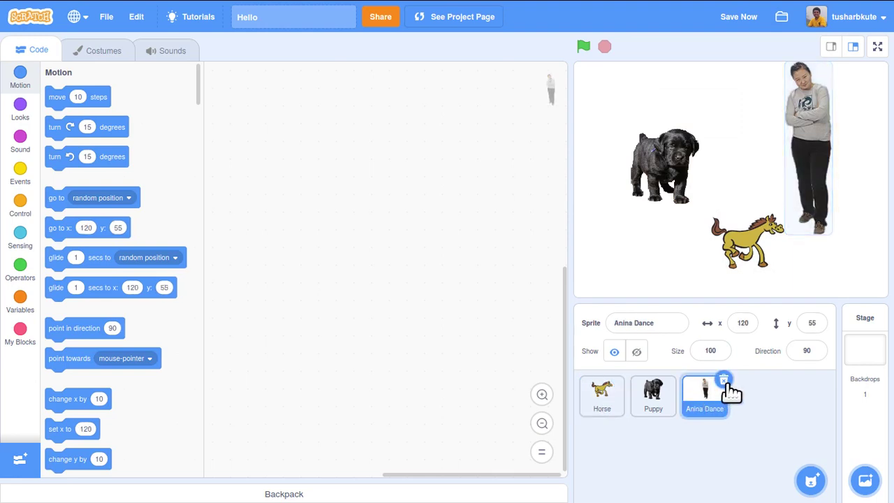
{"action": "left_click", "coordinate": [725, 381]}
{"action": "left_click", "coordinate": [674, 379]}
{"action": "left_click_drag", "start_coordinate": [751, 266], "coordinate": [734, 178]}
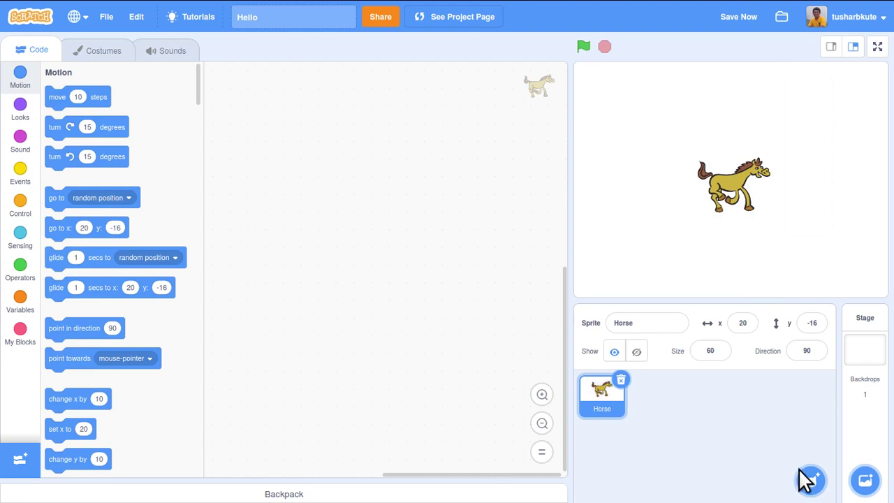
Step: Upload the image shiva.png from the Desktop folder as a new sprite
{"action": "mouse_move", "coordinate": [809, 477]}
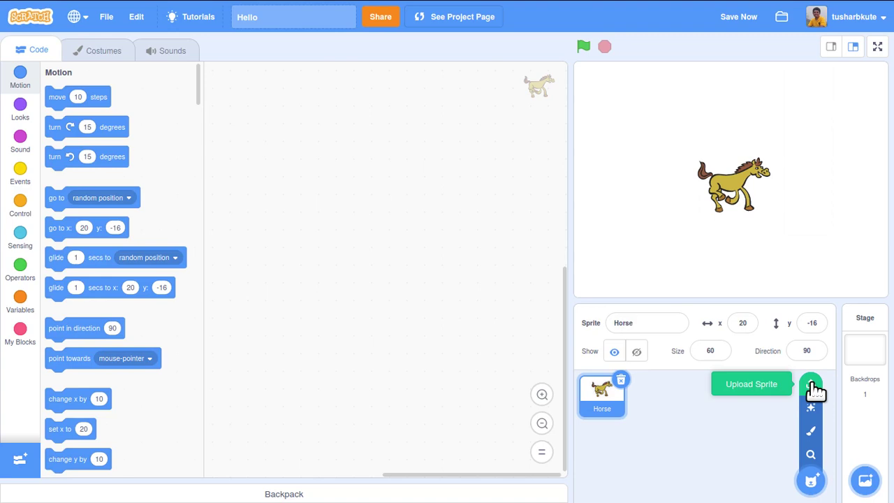
{"action": "left_click", "coordinate": [812, 386]}
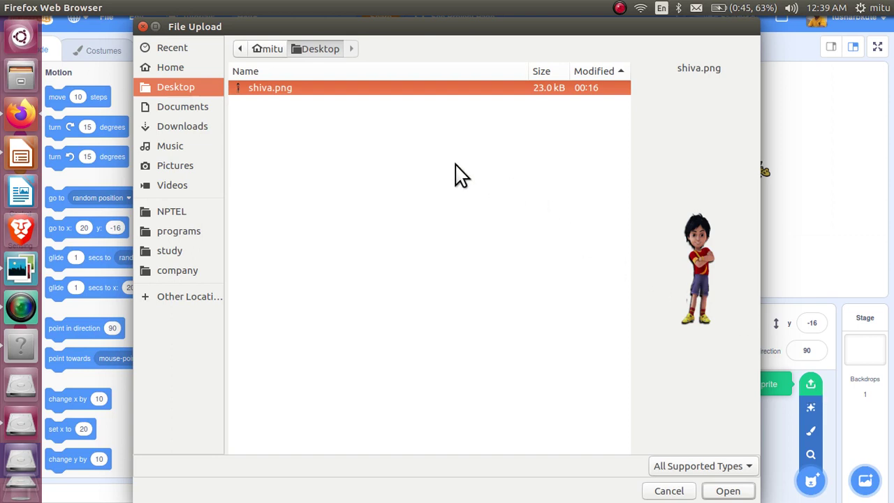
{"action": "left_click", "coordinate": [731, 492]}
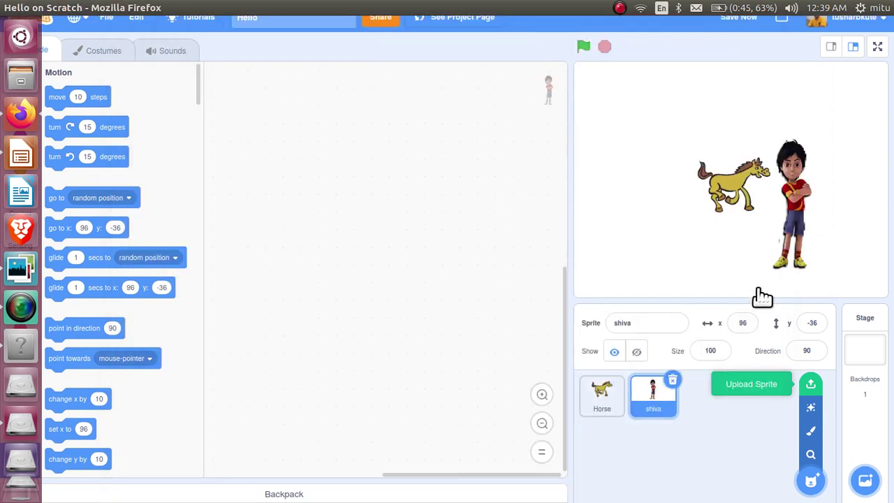
Step: Place the horse at about x -94, y -1 and the shiva sprite at about x 112, y 18 on the stage
{"action": "left_click_drag", "start_coordinate": [740, 198], "coordinate": [664, 183]}
{"action": "left_click", "coordinate": [663, 183]}
{"action": "left_click_drag", "start_coordinate": [795, 207], "coordinate": [756, 167]}
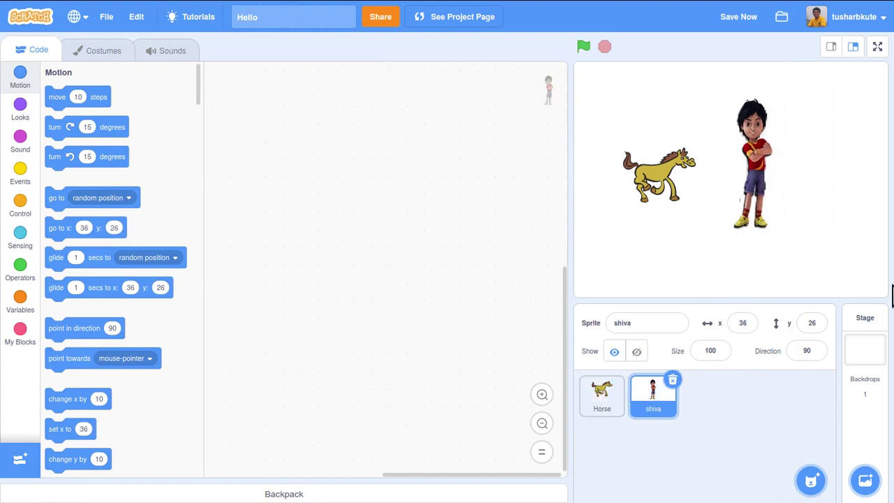
{"action": "mouse_move", "coordinate": [758, 171]}
{"action": "left_mouse_down"}
{"action": "mouse_move", "coordinate": [795, 184]}
{"action": "mouse_move", "coordinate": [762, 183]}
{"action": "left_mouse_up"}
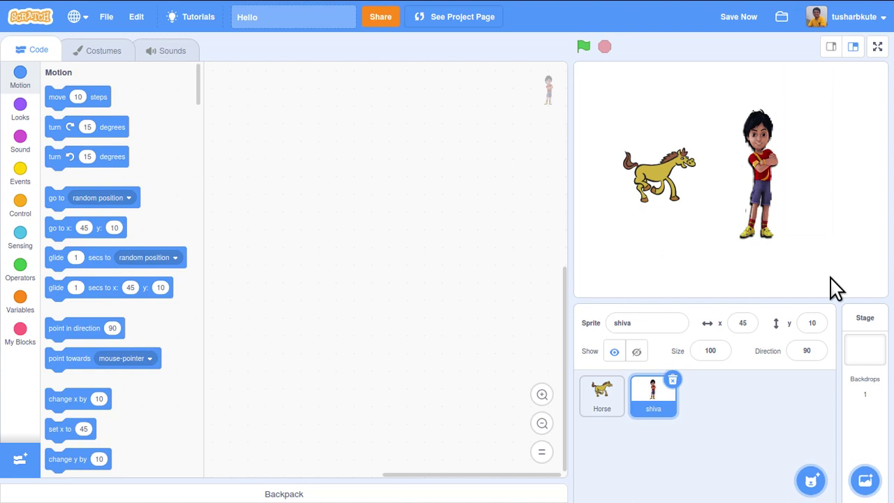
{"action": "mouse_move", "coordinate": [816, 479]}
{"action": "left_click_drag", "start_coordinate": [760, 183], "coordinate": [804, 170]}
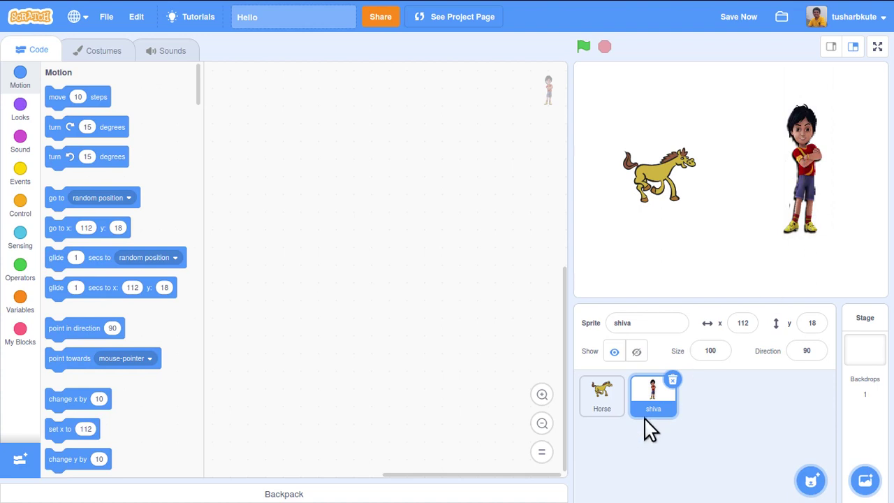
Step: Switch between the horse and shiva sprites, and set the shiva sprite's size to 50
{"action": "left_click", "coordinate": [605, 401]}
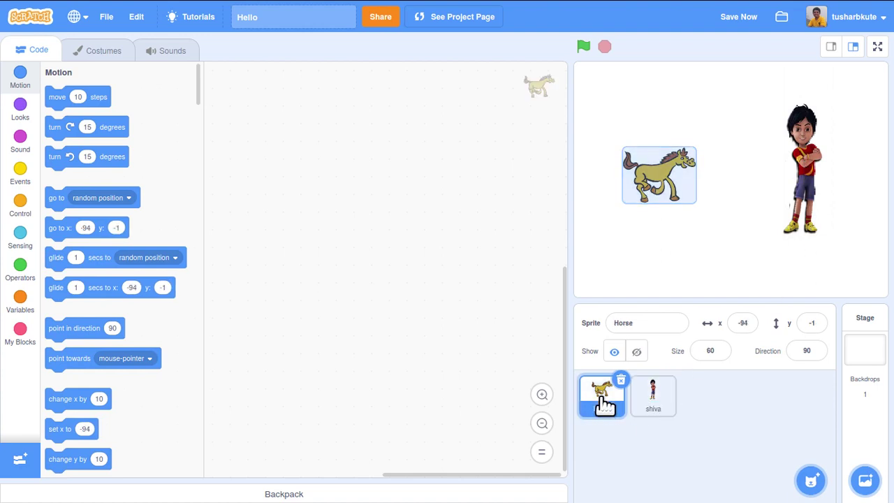
{"action": "left_click", "coordinate": [653, 402]}
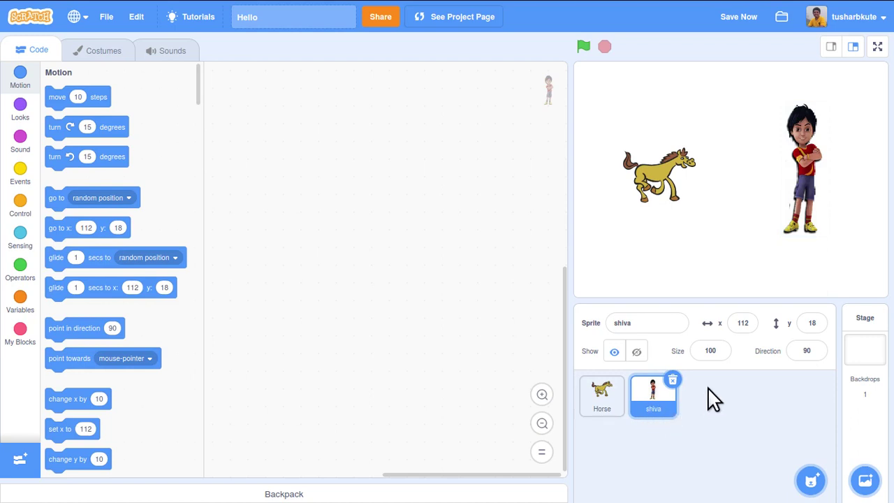
{"action": "left_click", "coordinate": [720, 351]}
{"action": "type", "text": "50"}
{"action": "key", "text": "Return"}
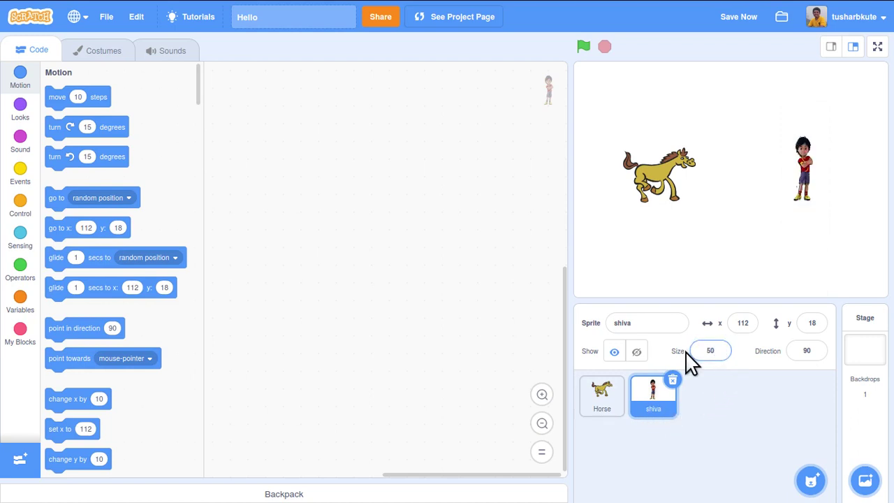
Step: Rotate the horse sprite to direction 82 and select the shiva sprite
{"action": "left_click", "coordinate": [615, 402]}
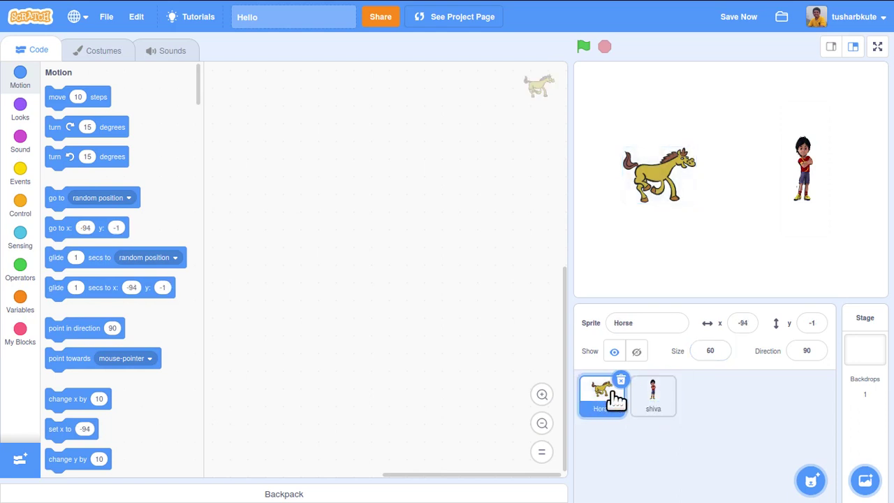
{"action": "left_click", "coordinate": [811, 351]}
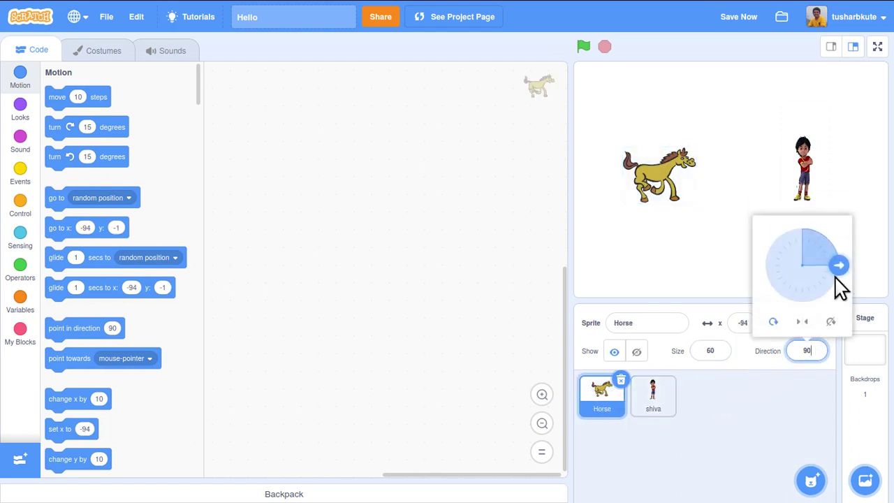
{"action": "mouse_move", "coordinate": [839, 269]}
{"action": "left_mouse_down"}
{"action": "mouse_move", "coordinate": [828, 286]}
{"action": "mouse_move", "coordinate": [828, 258]}
{"action": "mouse_move", "coordinate": [835, 263]}
{"action": "left_mouse_up"}
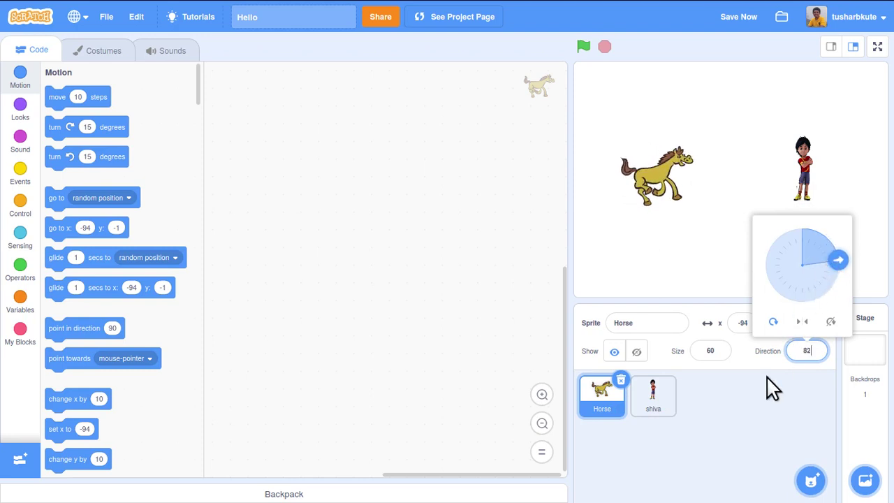
{"action": "left_click", "coordinate": [745, 440]}
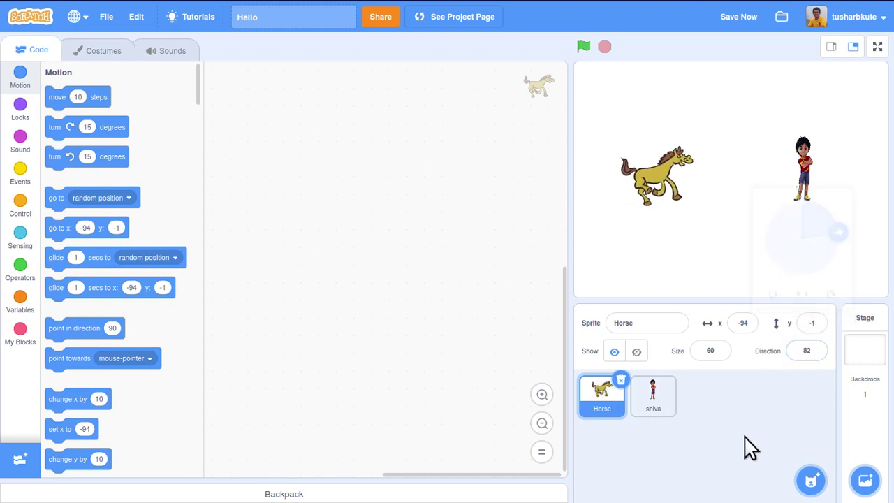
{"action": "left_click", "coordinate": [662, 400]}
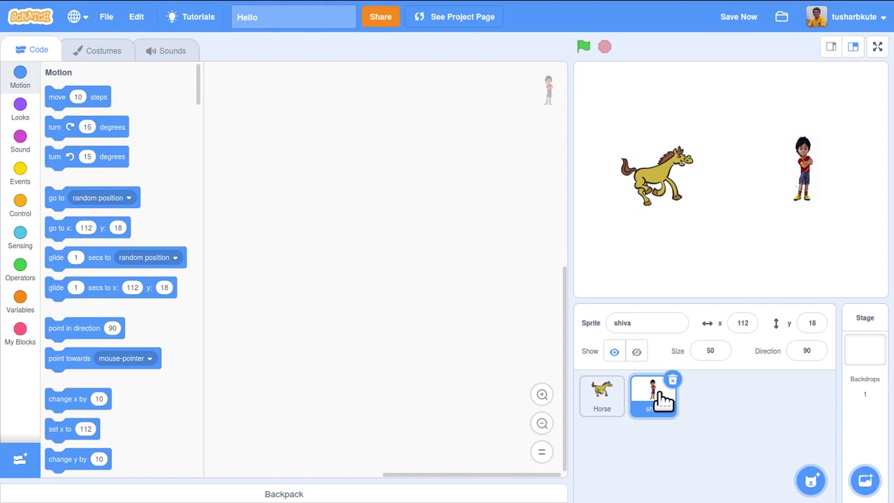